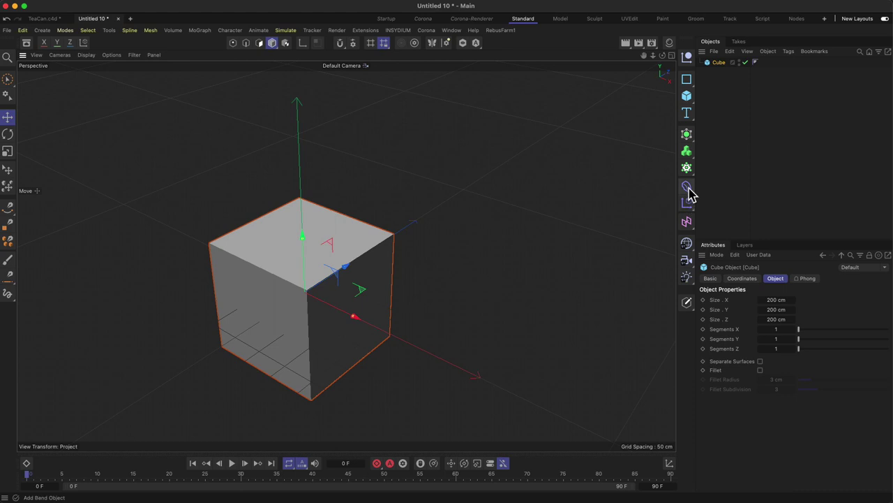
# Add a Bend deformer as a child of the cube and look over the other available deformers
pyautogui.click(687, 187)
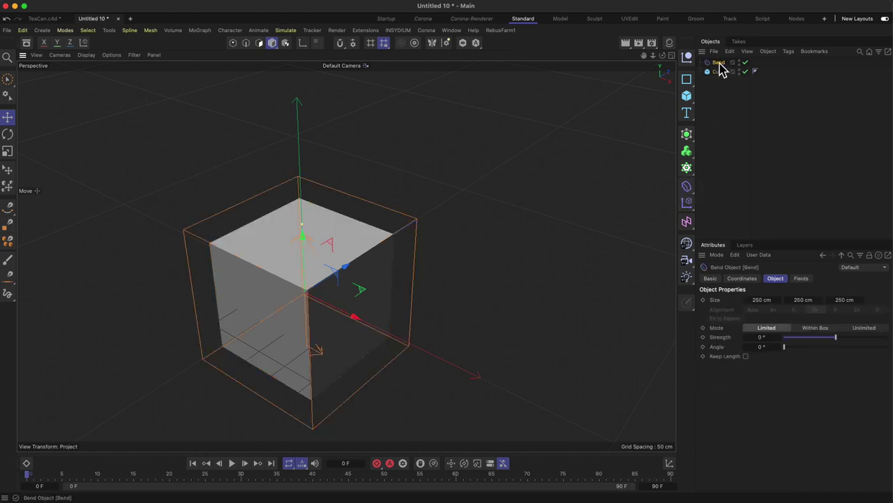
pyautogui.moveTo(719, 64); pyautogui.dragTo(721, 74)
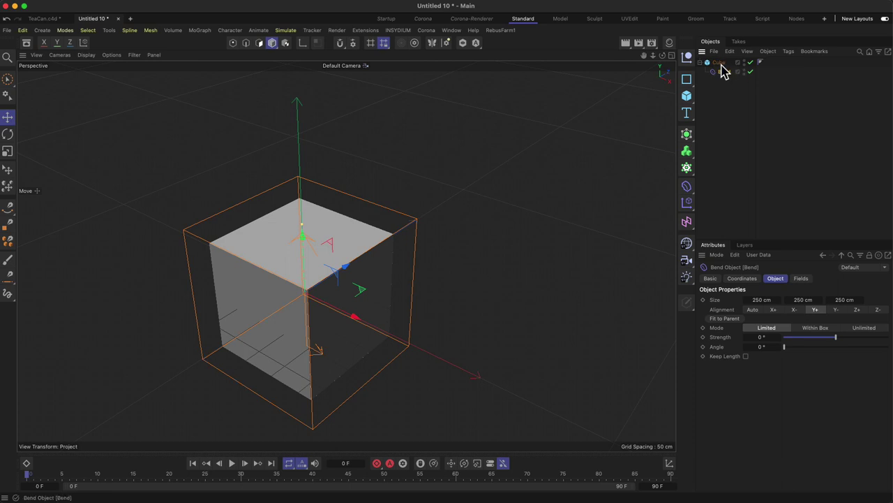
pyautogui.click(688, 190)
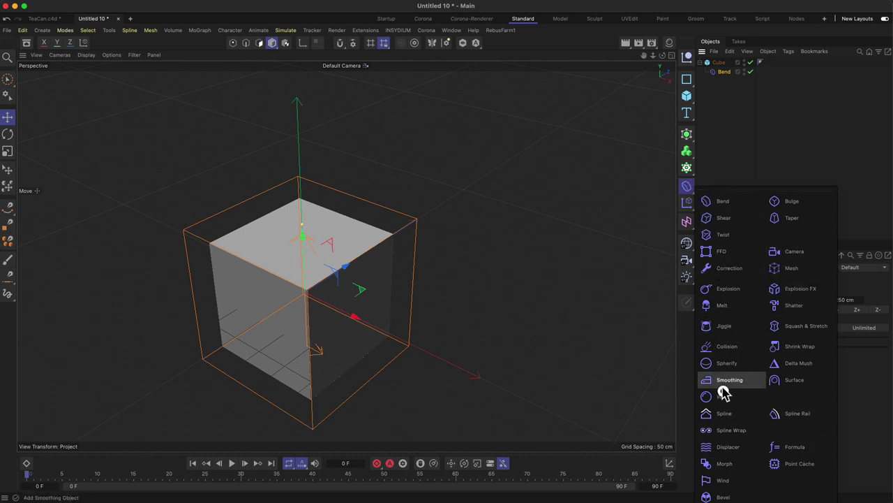
pyautogui.click(720, 72)
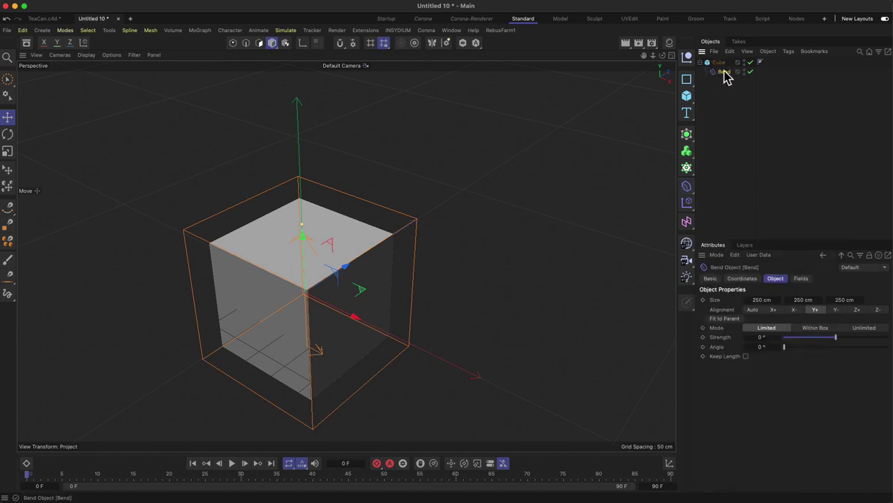
# Fit the Bend deformer to the cube and set its strength to 56°
pyautogui.click(724, 73)
pyautogui.click(725, 319)
pyautogui.keyDown('alt'); pyautogui.moveTo(339, 285); pyautogui.dragTo(370, 253); pyautogui.keyUp('alt')
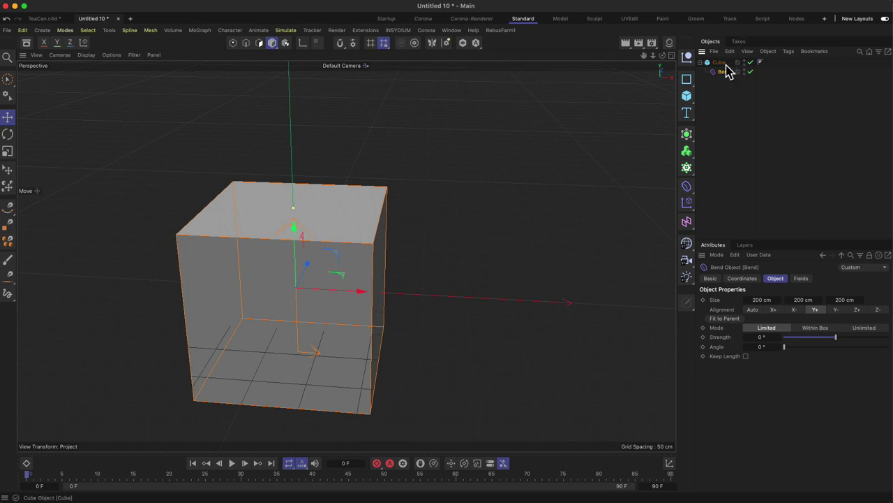
pyautogui.moveTo(841, 342)
pyautogui.mouseDown()
pyautogui.moveTo(857, 339)
pyautogui.moveTo(828, 339)
pyautogui.moveTo(858, 339)
pyautogui.moveTo(826, 340)
pyautogui.moveTo(845, 341)
pyautogui.mouseUp()
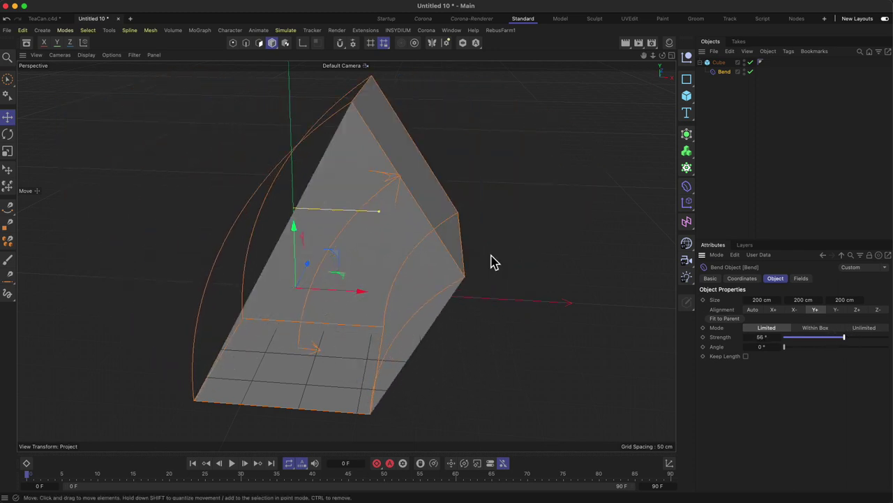
# Set the cube's Y segments to 23 and display the viewport with Gouraud Shading (Lines)
pyautogui.click(717, 62)
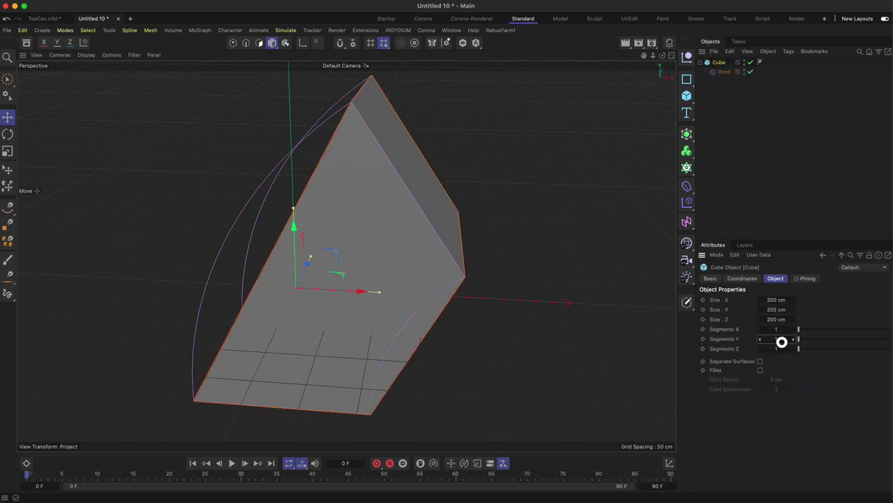
pyautogui.moveTo(782, 342); pyautogui.dragTo(785, 341)
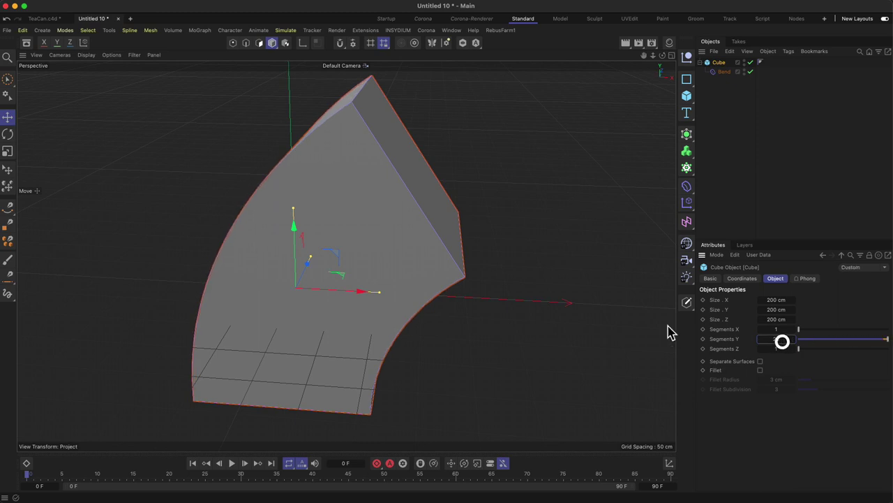
pyautogui.moveTo(363, 209)
pyautogui.keyDown('alt'); pyautogui.mouseDown()
pyautogui.moveTo(403, 210)
pyautogui.moveTo(379, 215)
pyautogui.mouseUp(); pyautogui.keyUp('alt')
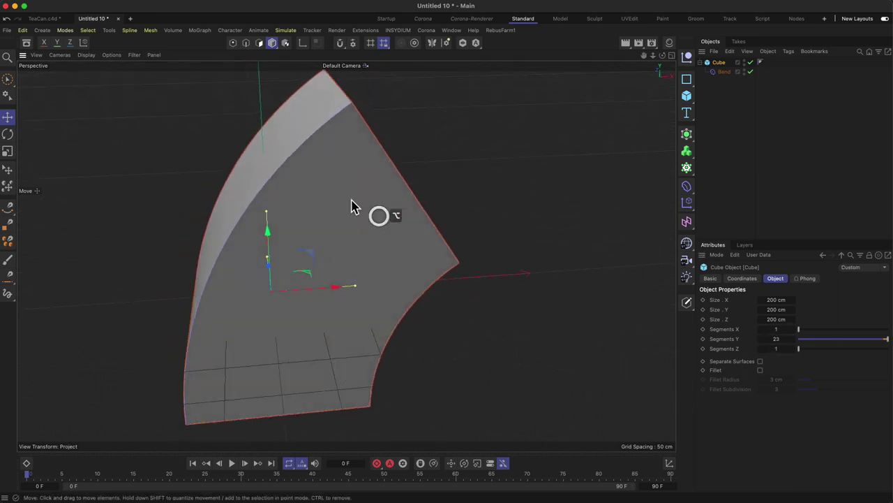
pyautogui.click(86, 55)
pyautogui.click(90, 91)
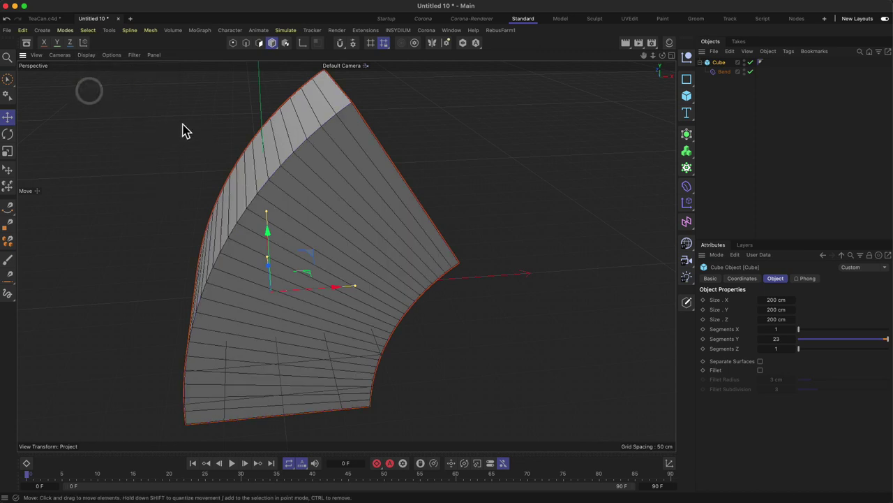
# Try 3 Y segments on the bent cube for comparison, finishing with Segments Y set to 20
pyautogui.moveTo(331, 159)
pyautogui.keyDown('alt'); pyautogui.mouseDown()
pyautogui.moveTo(305, 175)
pyautogui.moveTo(333, 167)
pyautogui.mouseUp(); pyautogui.keyUp('alt')
pyautogui.moveTo(870, 340); pyautogui.dragTo(808, 342)
pyautogui.keyDown('alt'); pyautogui.moveTo(402, 267); pyautogui.dragTo(359, 221); pyautogui.keyUp('alt')
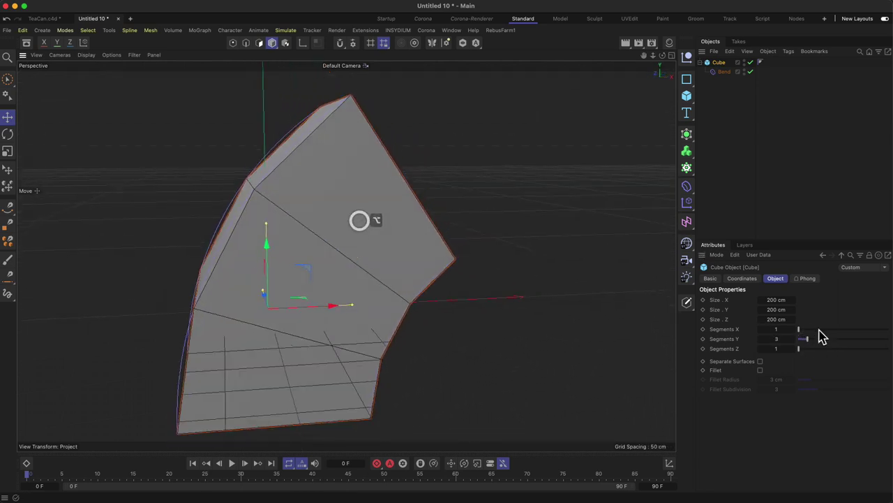
pyautogui.moveTo(818, 348); pyautogui.dragTo(889, 343)
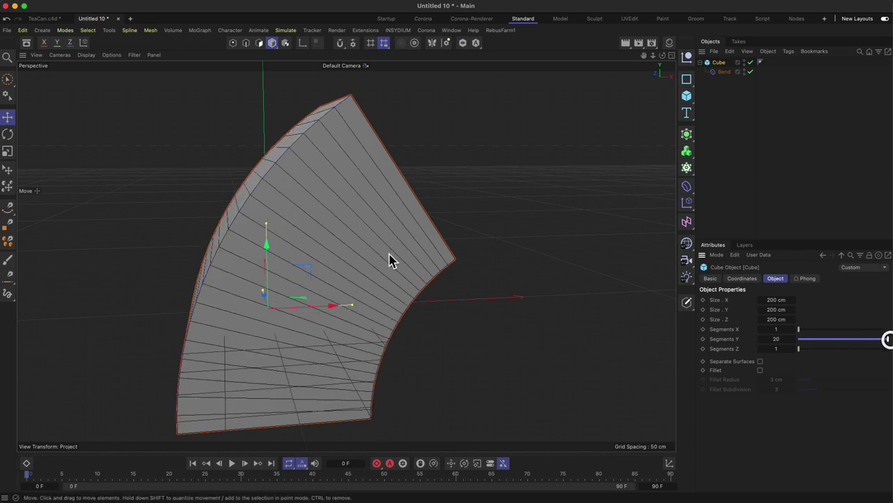
# Vary the Bend deformer's strength and angle, finishing with a strength of 5° and an angle of 157°
pyautogui.keyDown('alt'); pyautogui.moveTo(469, 261); pyautogui.dragTo(379, 295, button='right'); pyautogui.keyUp('alt')
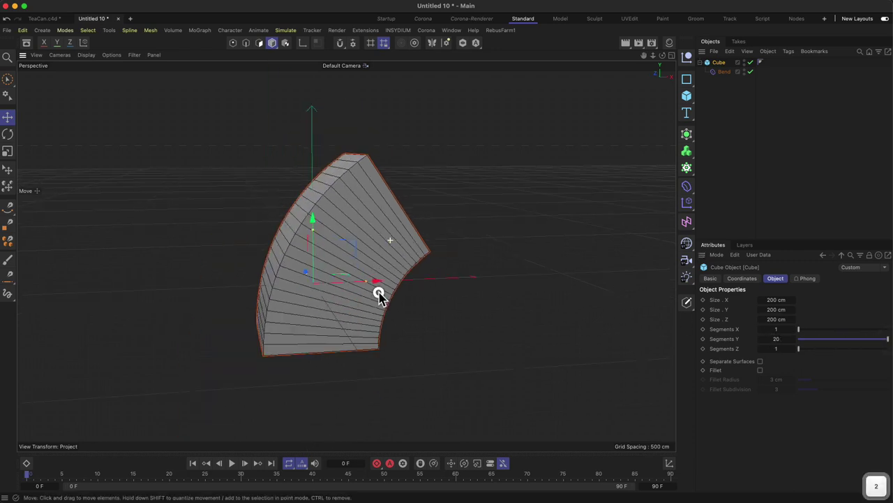
pyautogui.click(726, 71)
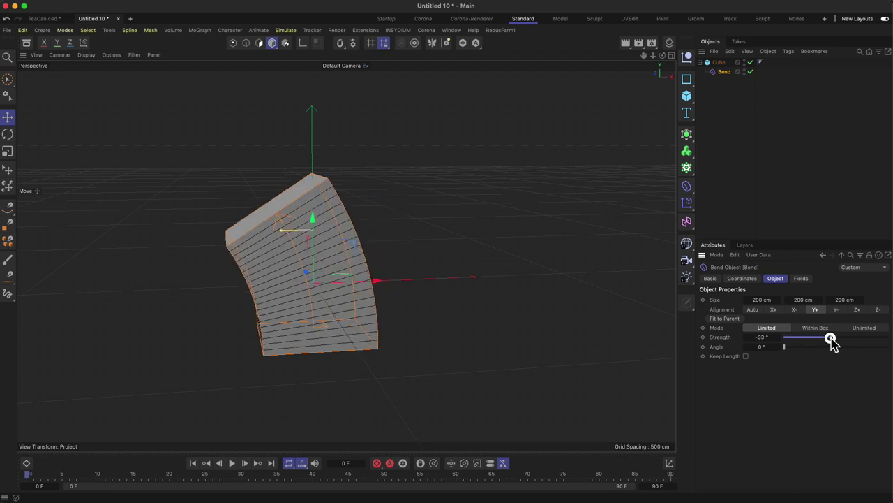
pyautogui.moveTo(841, 339); pyautogui.dragTo(830, 343)
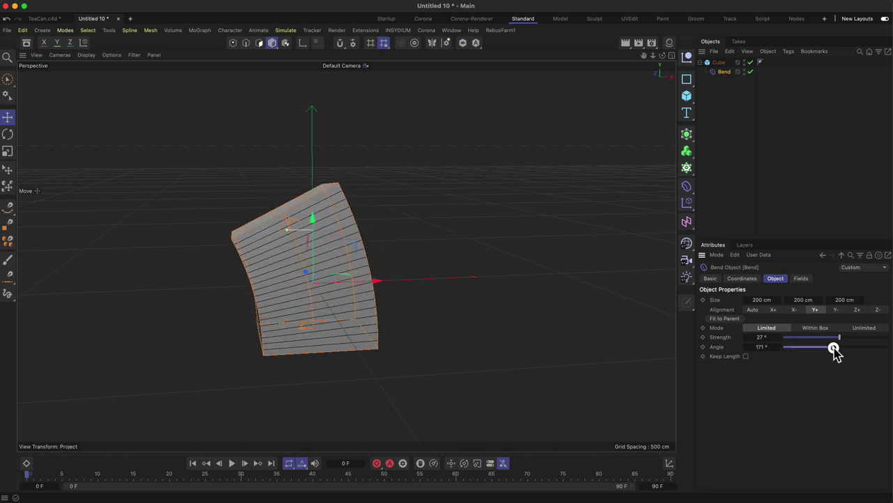
pyautogui.keyDown('alt'); pyautogui.moveTo(323, 242); pyautogui.dragTo(353, 273); pyautogui.keyUp('alt')
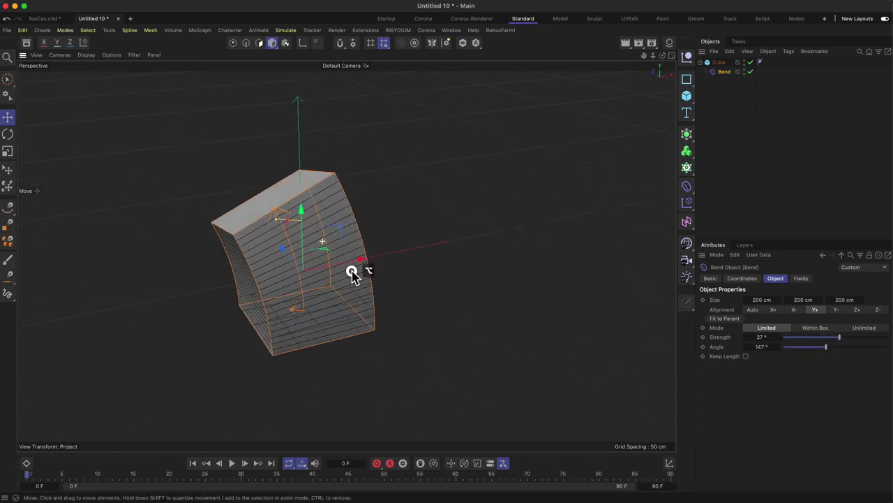
pyautogui.moveTo(841, 341)
pyautogui.mouseDown()
pyautogui.moveTo(861, 335)
pyautogui.moveTo(825, 339)
pyautogui.moveTo(821, 350)
pyautogui.moveTo(756, 351)
pyautogui.moveTo(847, 347)
pyautogui.moveTo(790, 345)
pyautogui.moveTo(842, 349)
pyautogui.moveTo(821, 342)
pyautogui.moveTo(835, 338)
pyautogui.moveTo(822, 341)
pyautogui.moveTo(835, 344)
pyautogui.mouseUp()
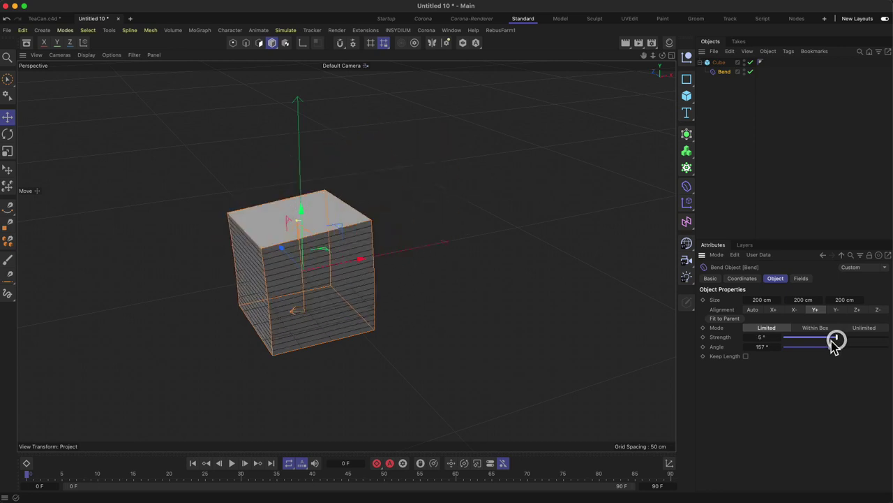
# Delete the Bend deformer from the cube
pyautogui.click(720, 73)
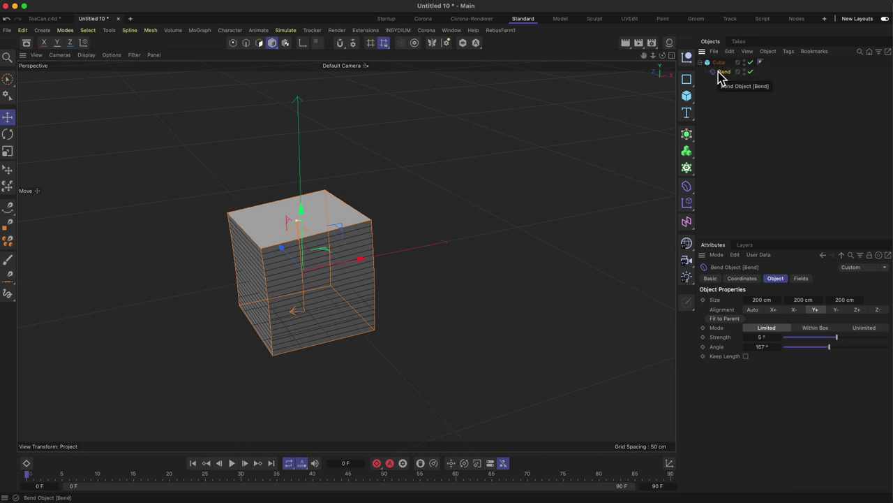
pyautogui.press('Delete')
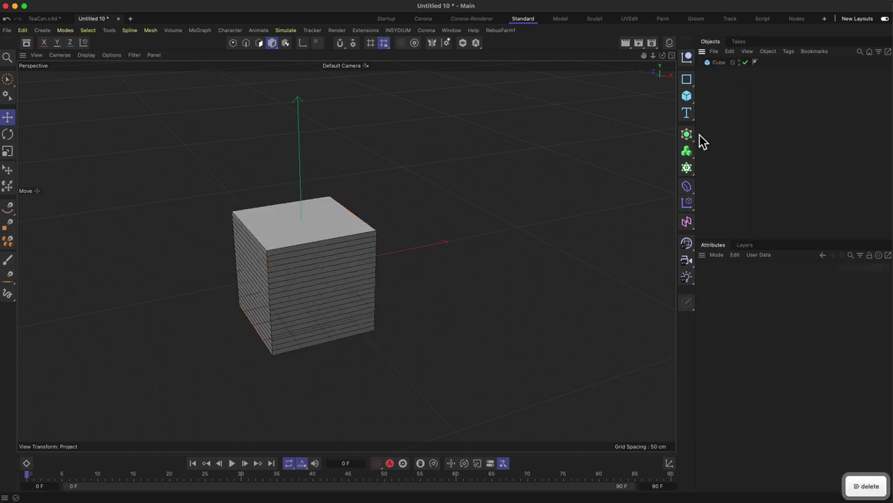
# Enable the Fillet option in the cube's object properties
pyautogui.click(687, 187)
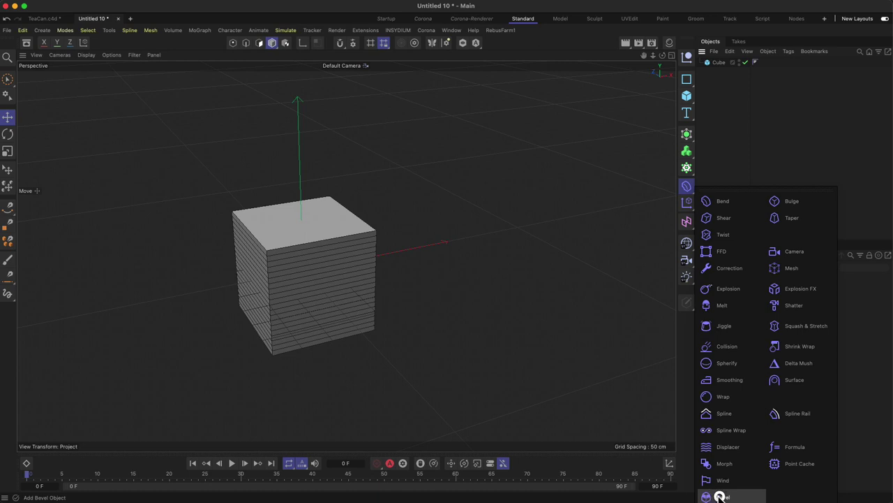
pyautogui.moveTo(719, 497); pyautogui.dragTo(735, 65)
pyautogui.click(720, 62)
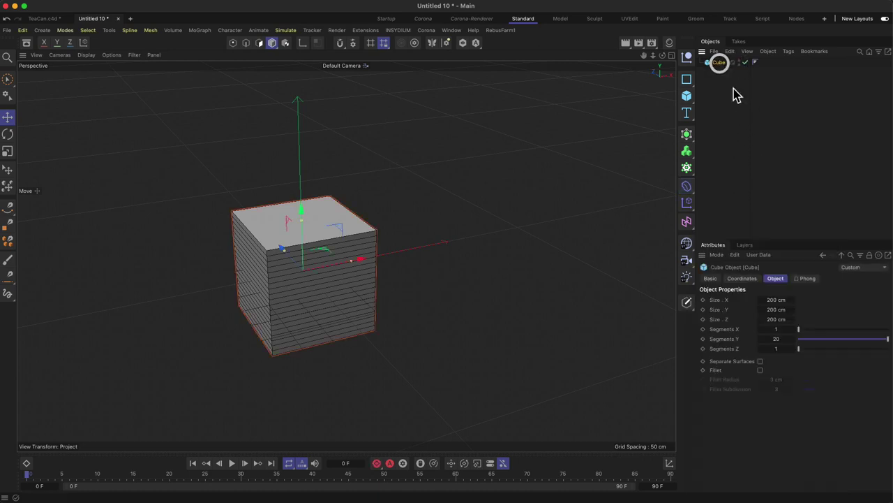
pyautogui.click(761, 370)
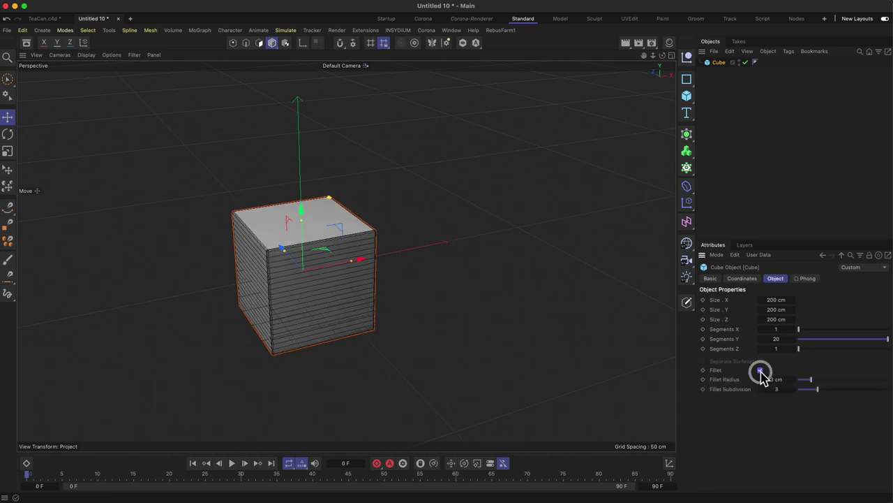
# Switch the viewport display to plain Gouraud Shading and inspect the cube's rounded edges up close
pyautogui.click(86, 55)
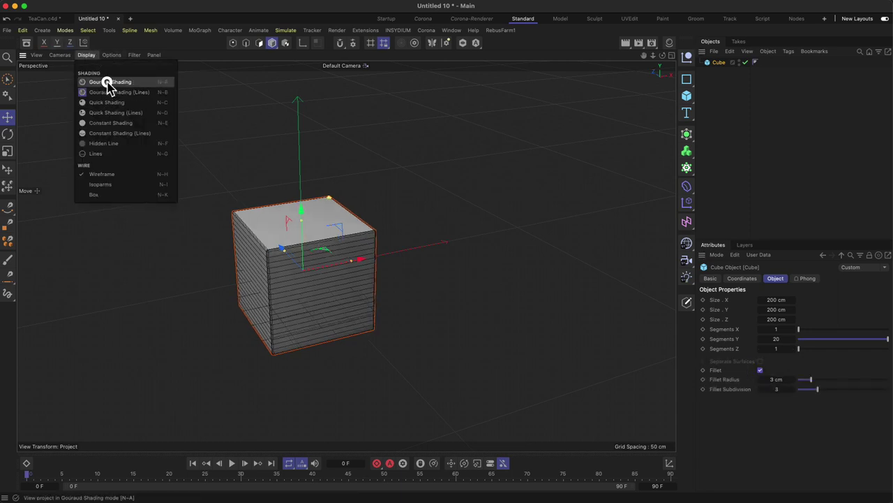
pyautogui.click(105, 82)
pyautogui.press('1')
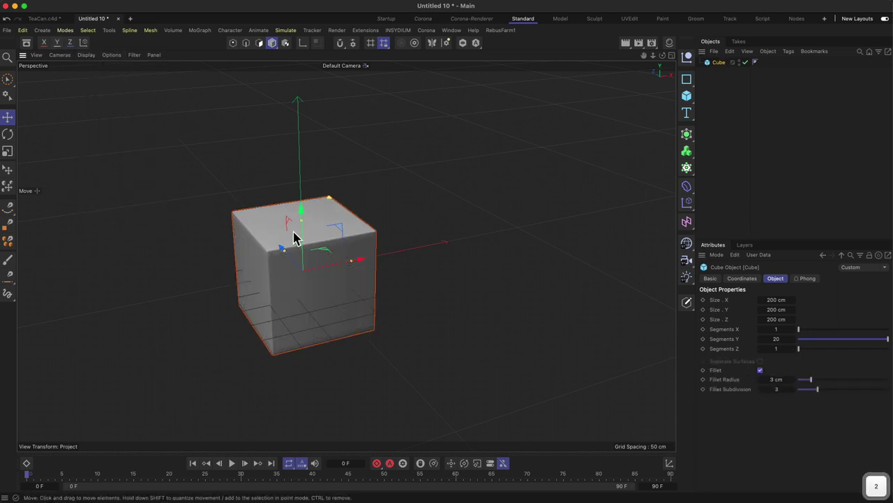
pyautogui.moveTo(294, 232); pyautogui.dragTo(431, 188, button='right')
pyautogui.keyDown('alt'); pyautogui.moveTo(503, 240); pyautogui.dragTo(492, 202); pyautogui.keyUp('alt')
pyautogui.keyDown('alt'); pyautogui.moveTo(513, 230); pyautogui.dragTo(415, 256); pyautogui.keyUp('alt')
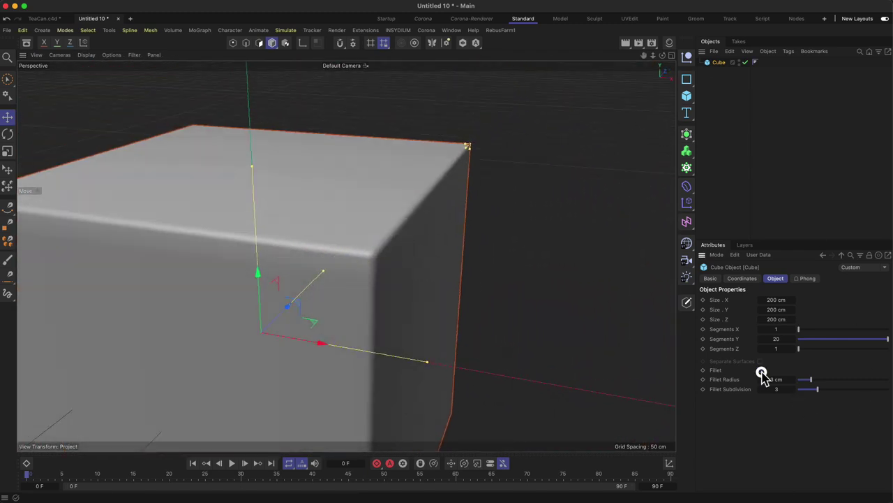
# Turn off the cube's fillet and add a Bevel deformer as its child
pyautogui.click(687, 186)
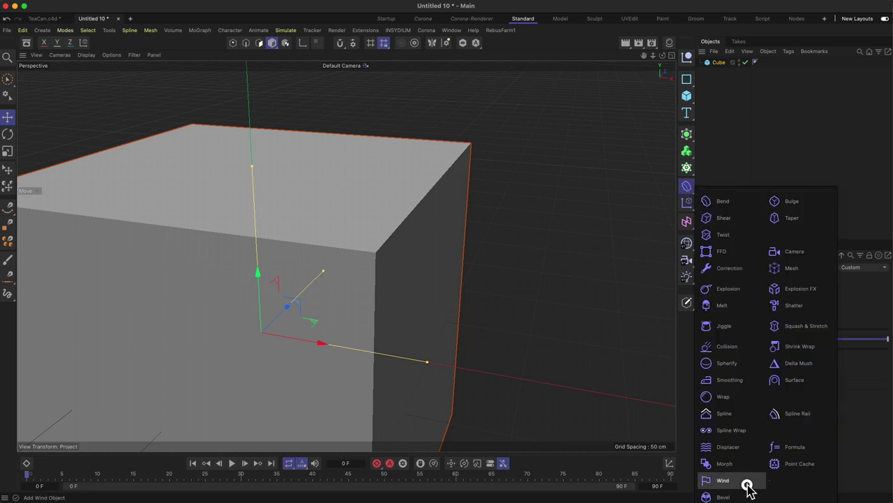
pyautogui.click(726, 496)
pyautogui.moveTo(719, 63); pyautogui.dragTo(720, 72)
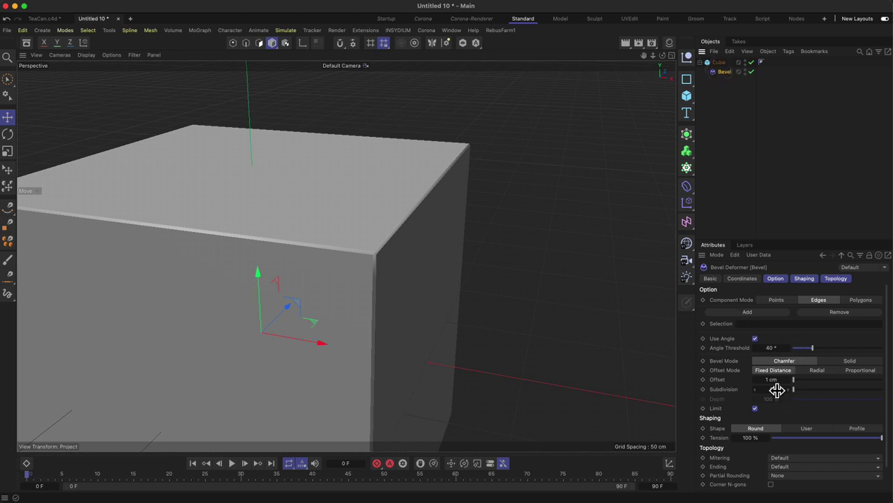
# Set the Bevel deformer's subdivision to 3 and its offset to 4 cm
pyautogui.moveTo(790, 395); pyautogui.dragTo(796, 379)
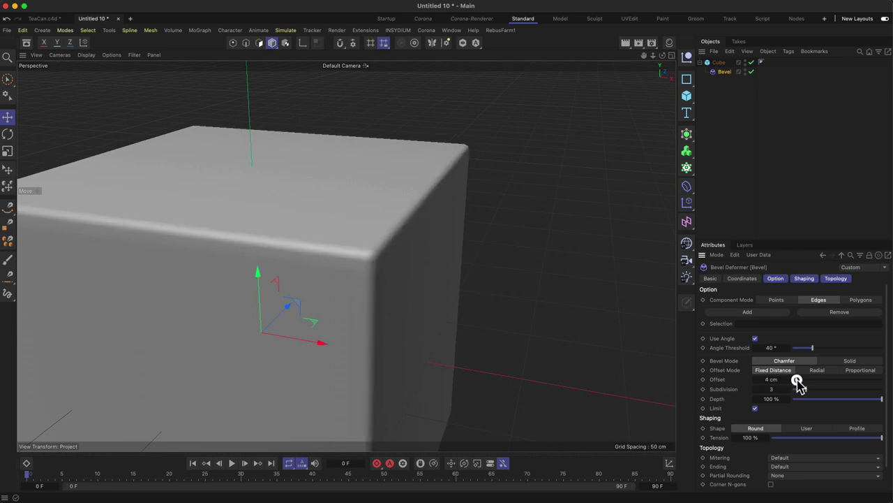
pyautogui.moveTo(331, 225)
pyautogui.keyDown('alt'); pyautogui.mouseDown()
pyautogui.moveTo(267, 233)
pyautogui.moveTo(333, 227)
pyautogui.mouseUp(); pyautogui.keyUp('alt')
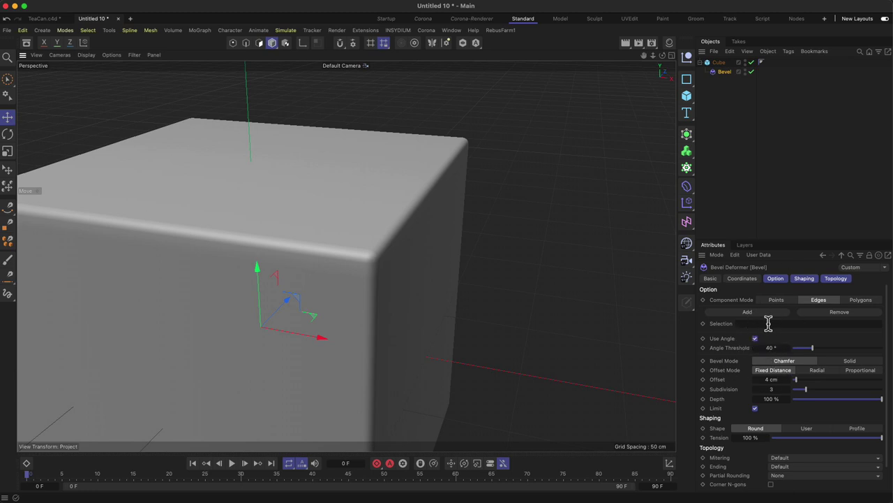
pyautogui.press('2')
pyautogui.moveTo(398, 249); pyautogui.dragTo(383, 332)
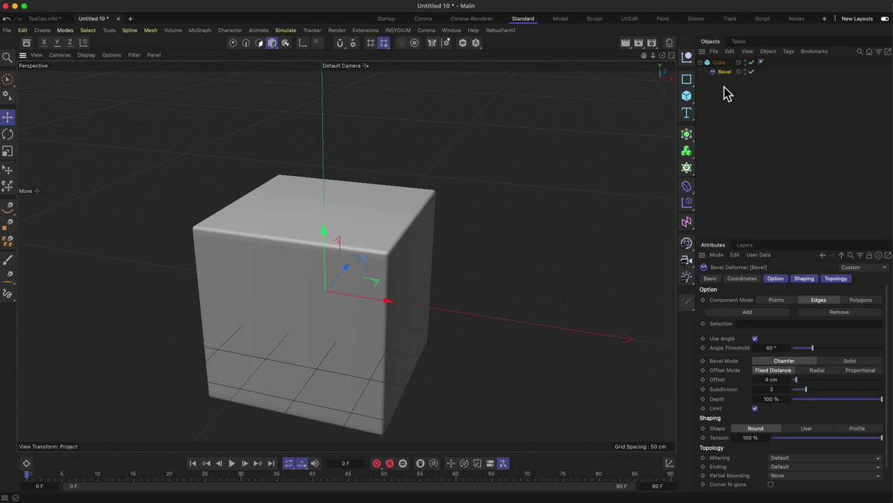
# Convert the parametric cube into an editable polygon object
pyautogui.click(720, 64)
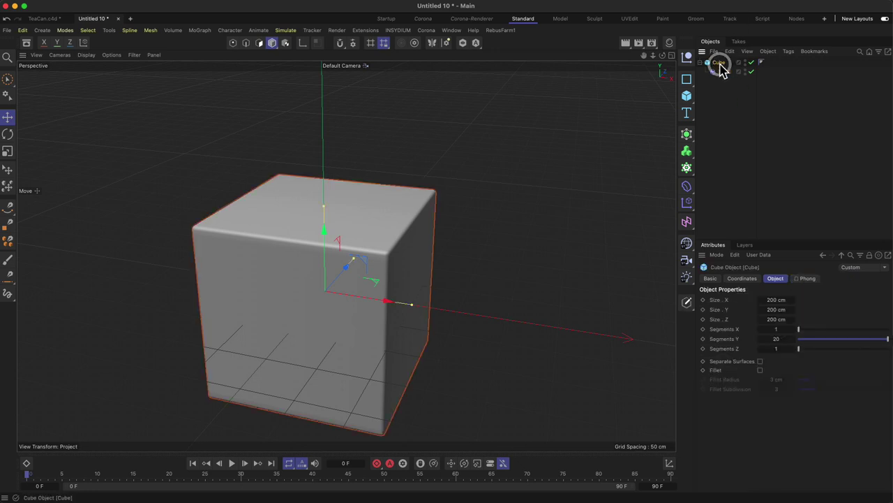
pyautogui.click(688, 303)
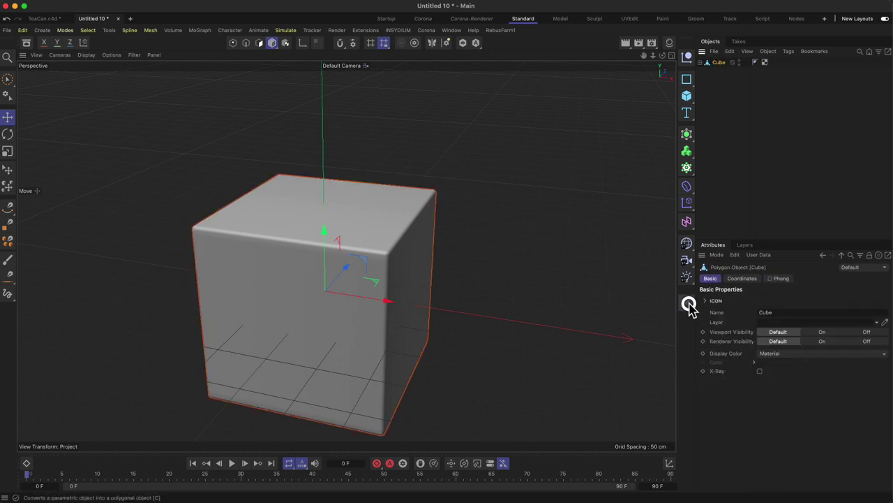
# Reveal the Bevel deformer under the polygon cube and set its offset to 7 cm
pyautogui.click(700, 62)
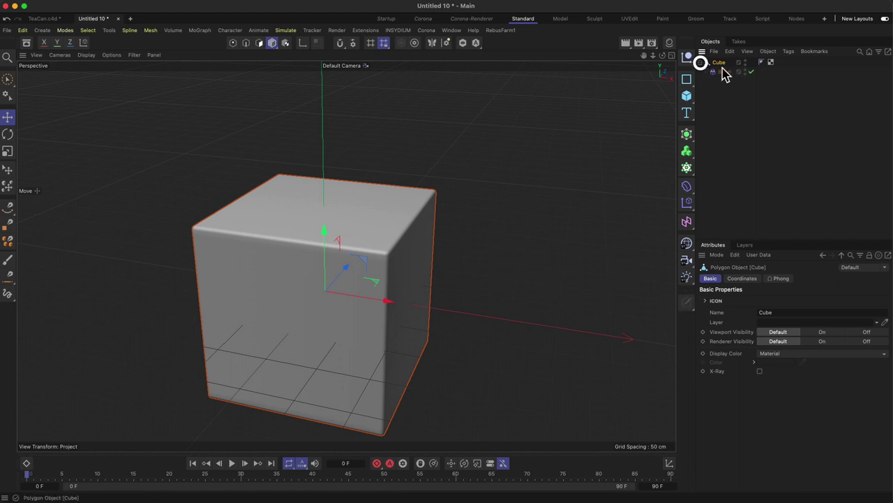
pyautogui.click(722, 73)
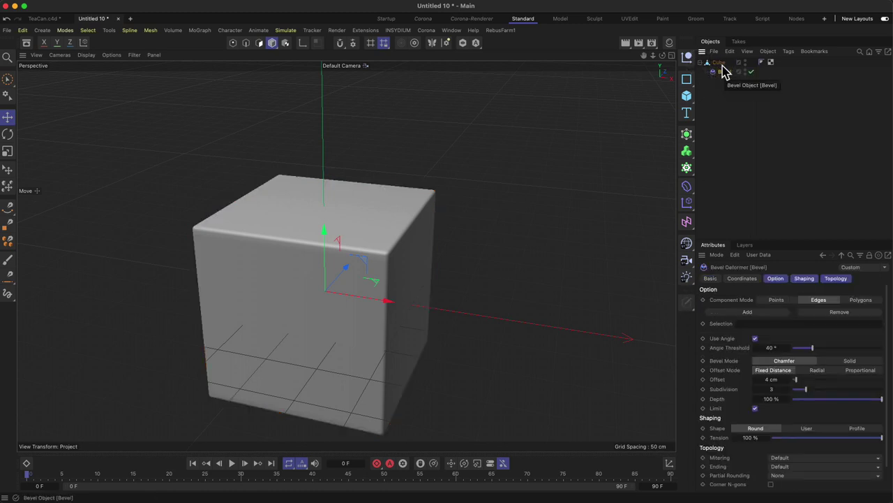
pyautogui.moveTo(797, 379); pyautogui.dragTo(798, 379)
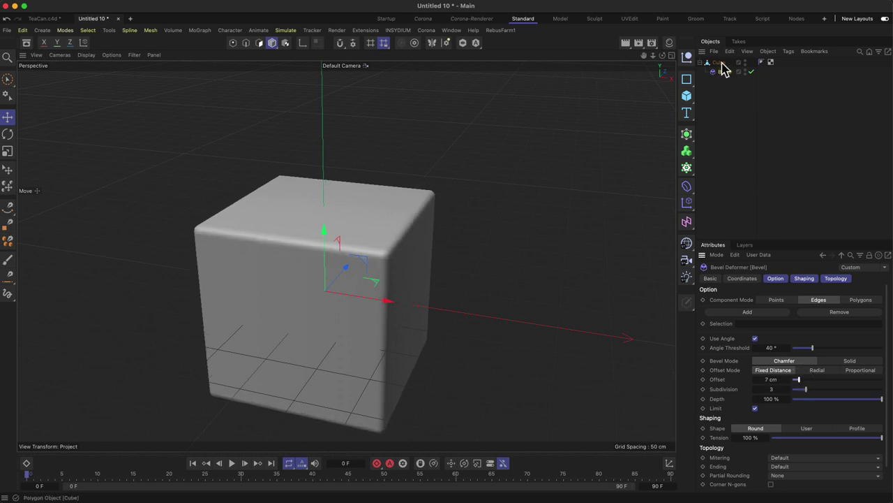
# Add a second cube with a 3 cm fillet beside the bevelled cube and convert it into an editable polygon object
pyautogui.click(687, 95)
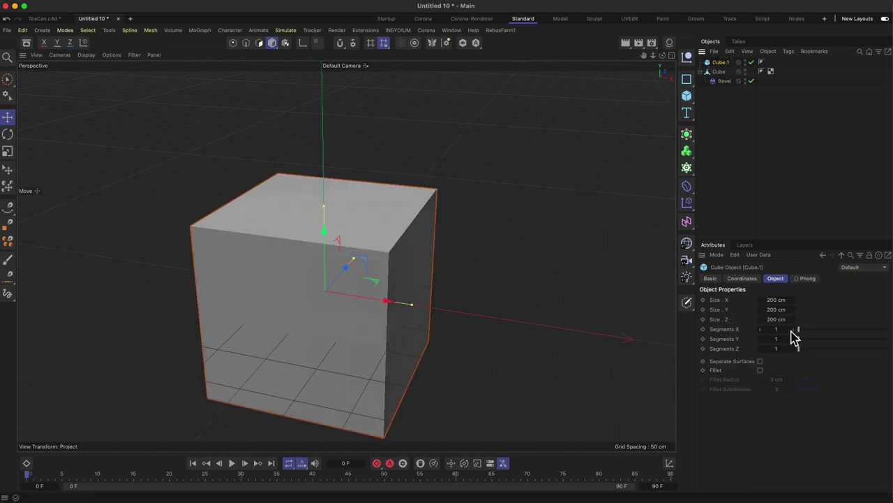
pyautogui.click(761, 370)
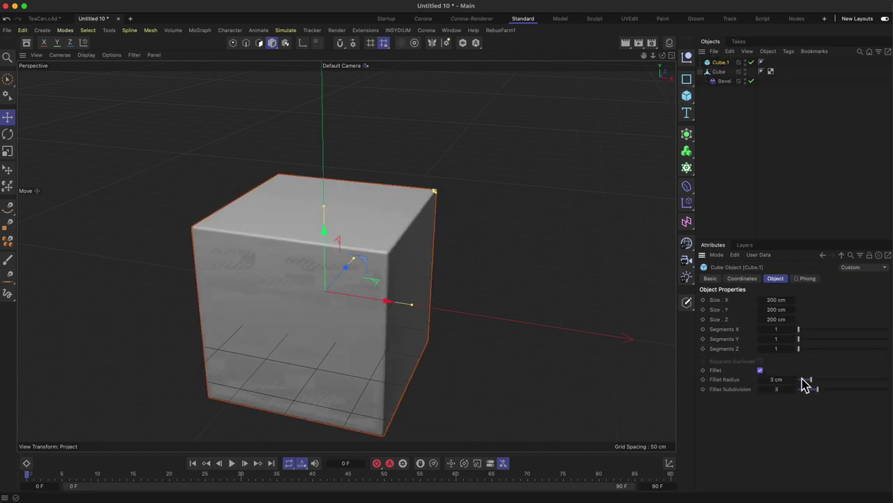
pyautogui.moveTo(393, 303); pyautogui.dragTo(599, 303)
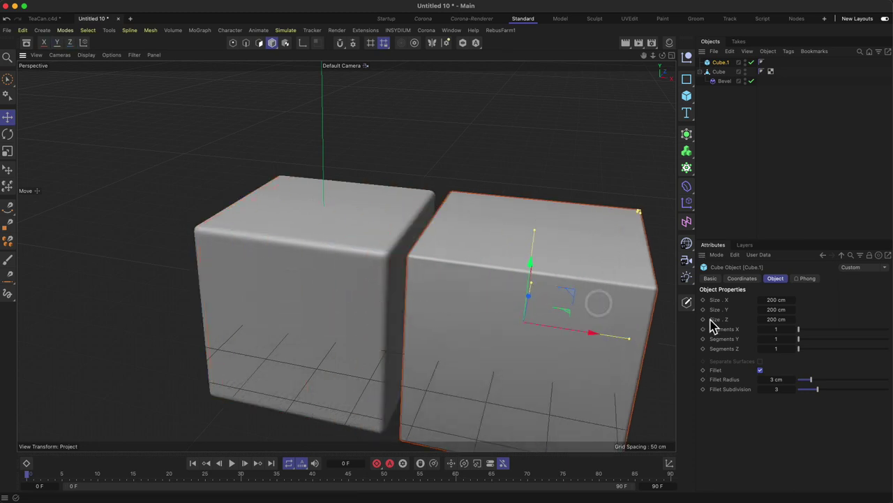
pyautogui.press('c')
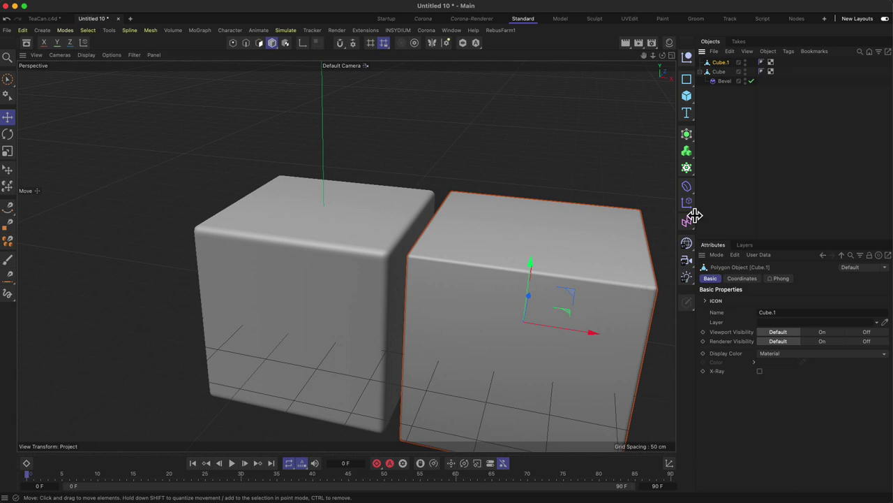
# Clear the scene by deleting the second cube, the Bevel deformer and the original polygon cube
pyautogui.press('Delete')
pyautogui.click(726, 73)
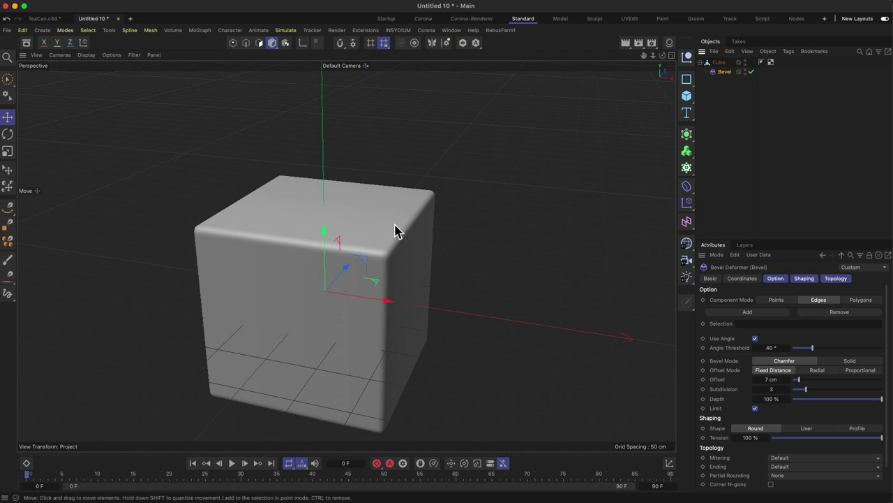
pyautogui.press('Delete')
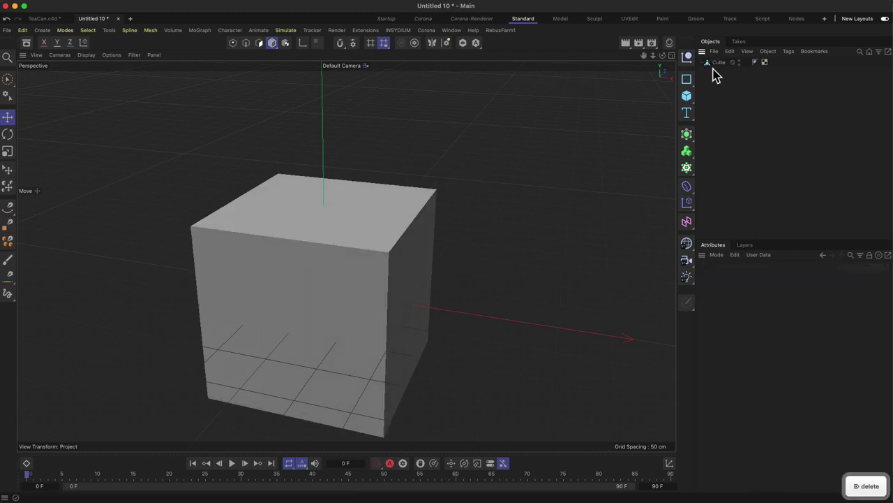
pyautogui.click(687, 187)
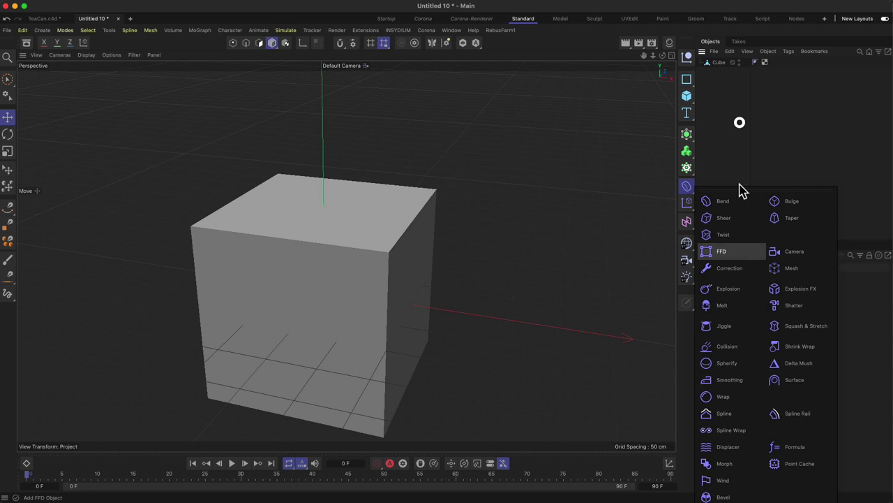
pyautogui.click(720, 62)
pyautogui.press('Delete')
# Add a Platonic object and set its segments to 10
pyautogui.click(687, 95)
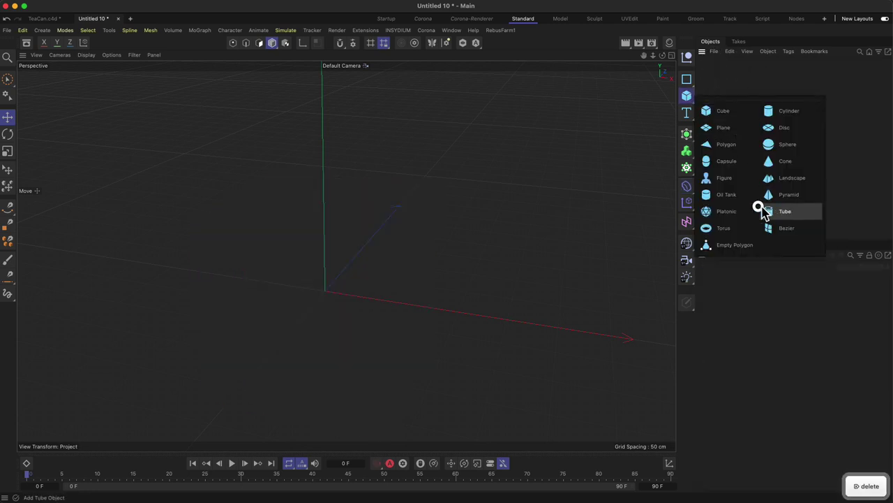
pyautogui.click(726, 212)
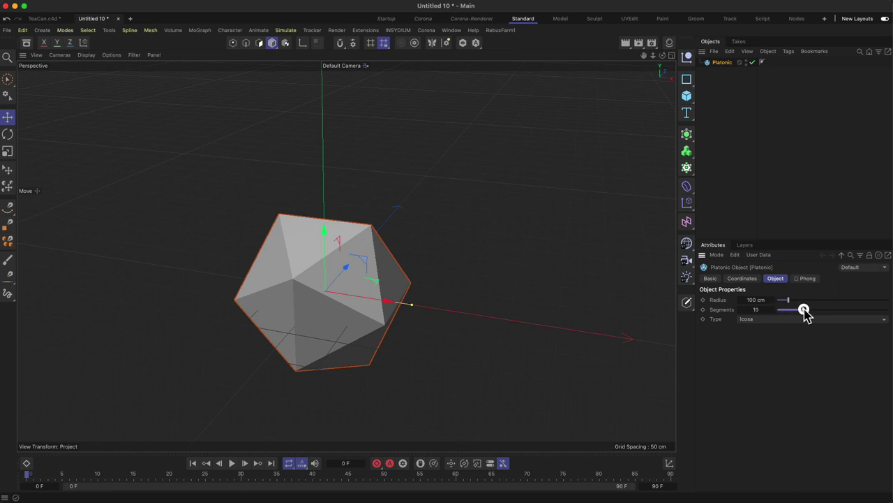
pyautogui.click(804, 309)
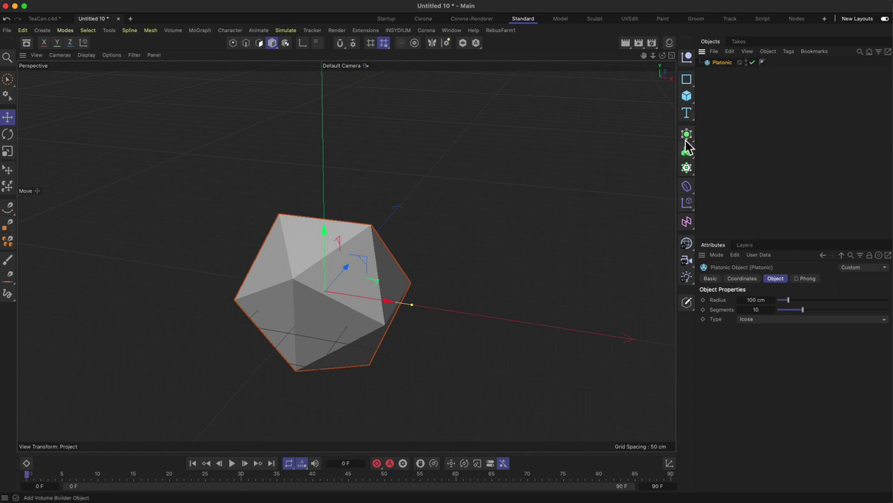
# Add a Smoothing deformer as a child of the Platonic object and set its strength to 24%
pyautogui.click(687, 188)
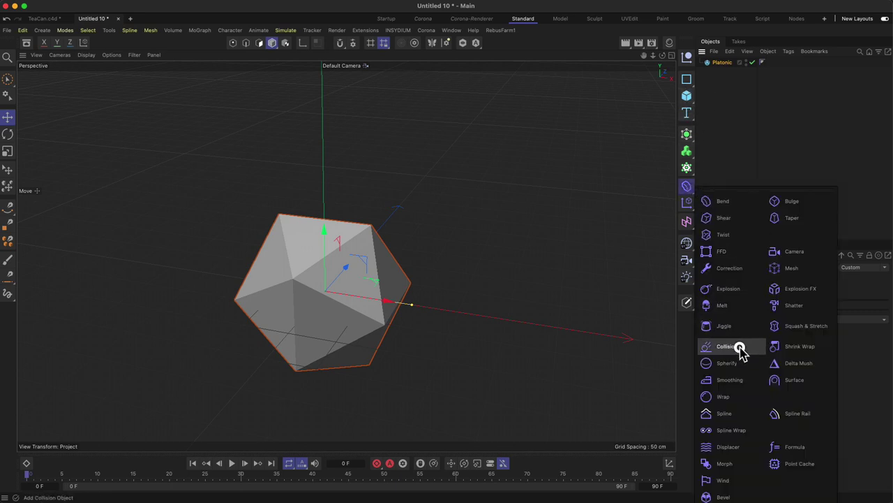
pyautogui.click(729, 381)
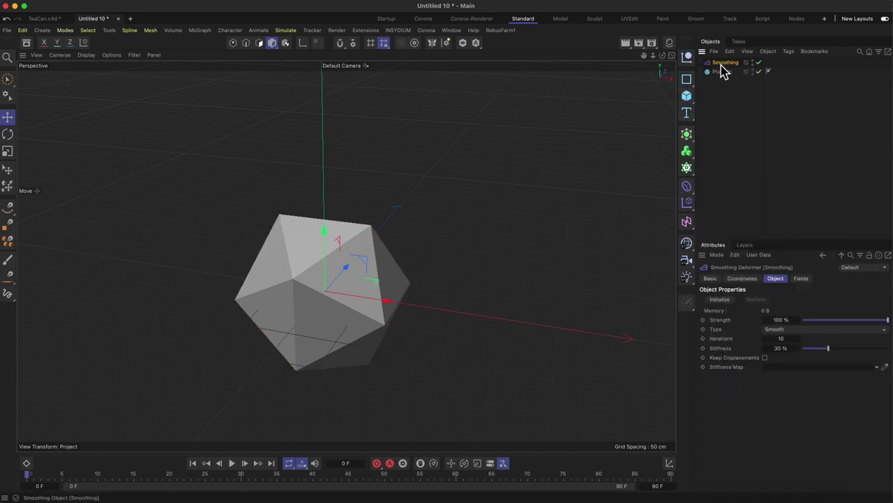
pyautogui.moveTo(724, 67); pyautogui.dragTo(722, 74)
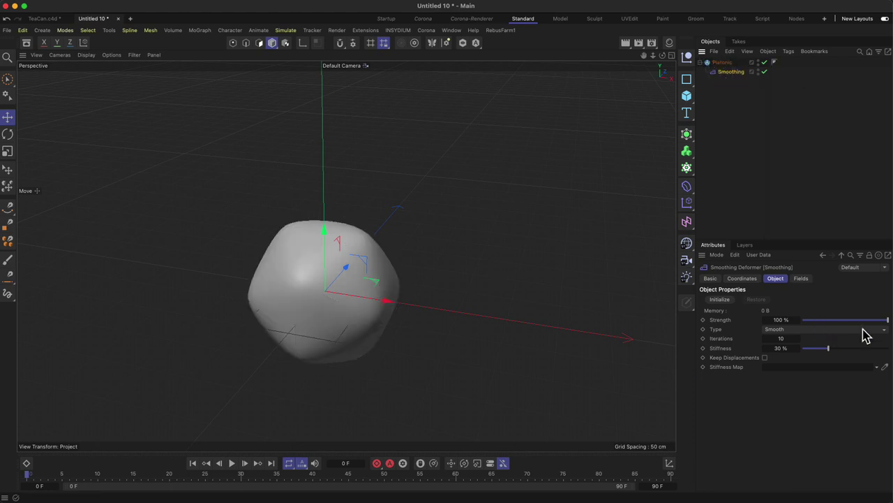
pyautogui.click(867, 321)
pyautogui.moveTo(867, 321); pyautogui.dragTo(846, 312)
# Set the Platonic object's segments to 30 and inspect the smoothed shape with its Smoothing deformer selected
pyautogui.click(721, 63)
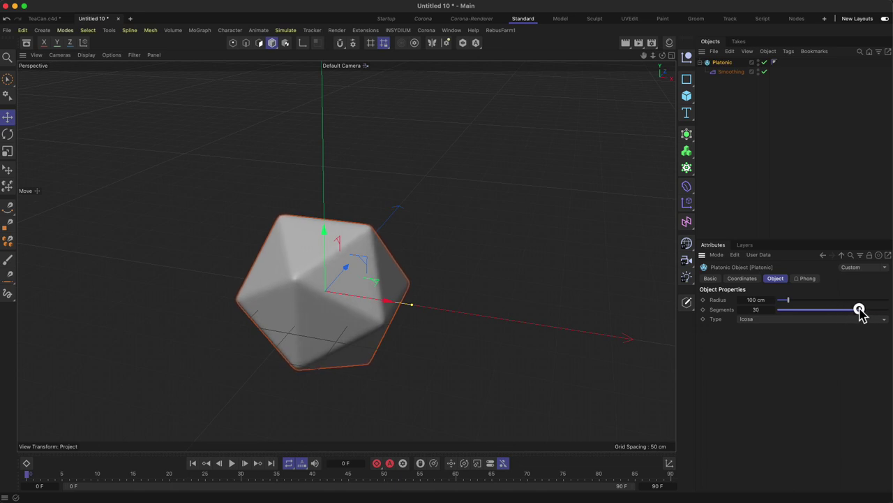
pyautogui.keyDown('alt'); pyautogui.moveTo(315, 296); pyautogui.dragTo(400, 231); pyautogui.keyUp('alt')
pyautogui.click(731, 72)
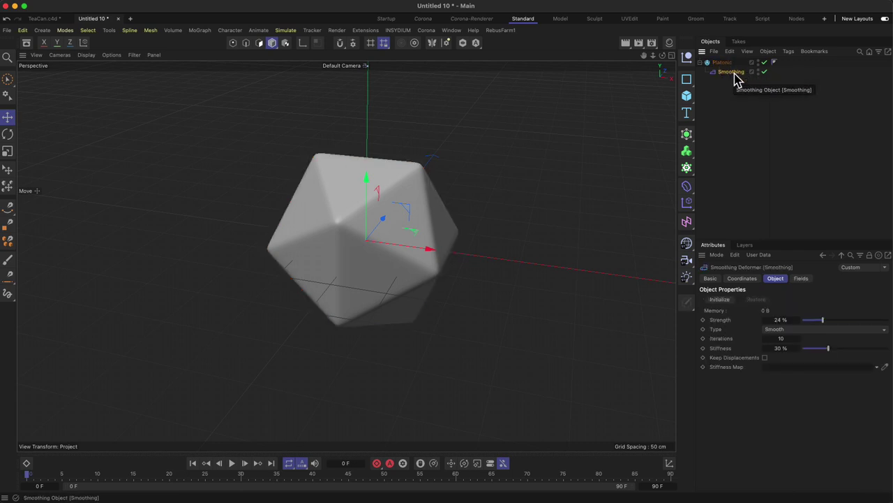
pyautogui.keyDown('alt'); pyautogui.moveTo(380, 248); pyautogui.dragTo(442, 249); pyautogui.keyUp('alt')
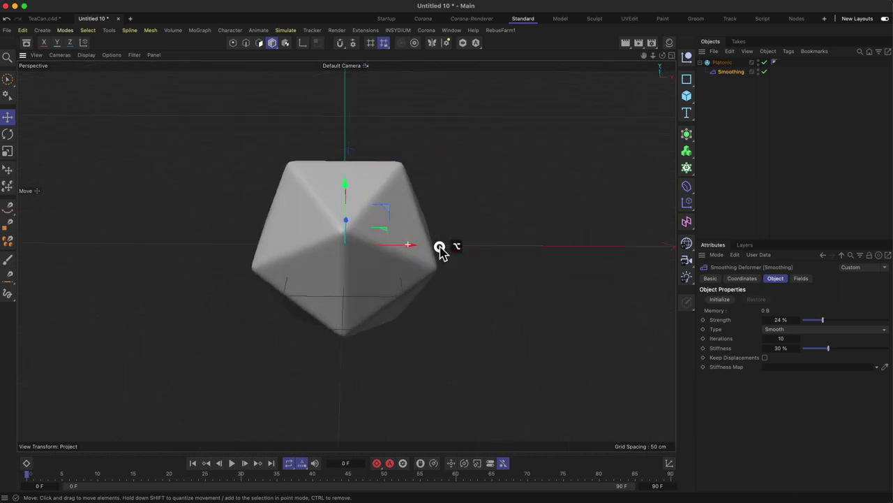
# Delete the Smoothing deformer and the Platonic object from the scene
pyautogui.click(726, 72)
pyautogui.press('BackSpace')
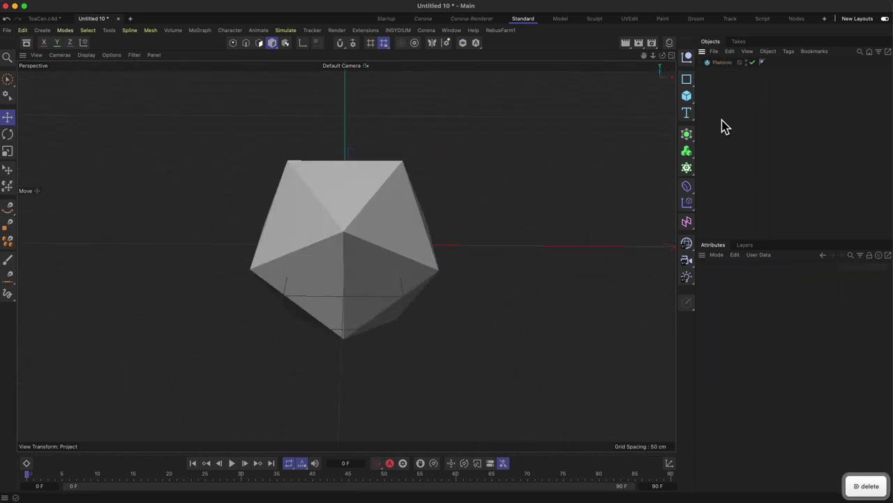
pyautogui.click(685, 188)
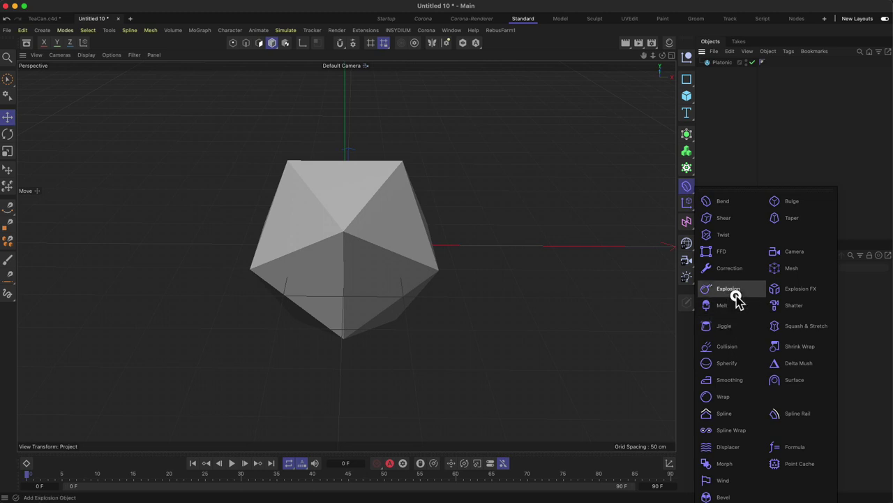
pyautogui.click(719, 62)
pyautogui.press('BackSpace')
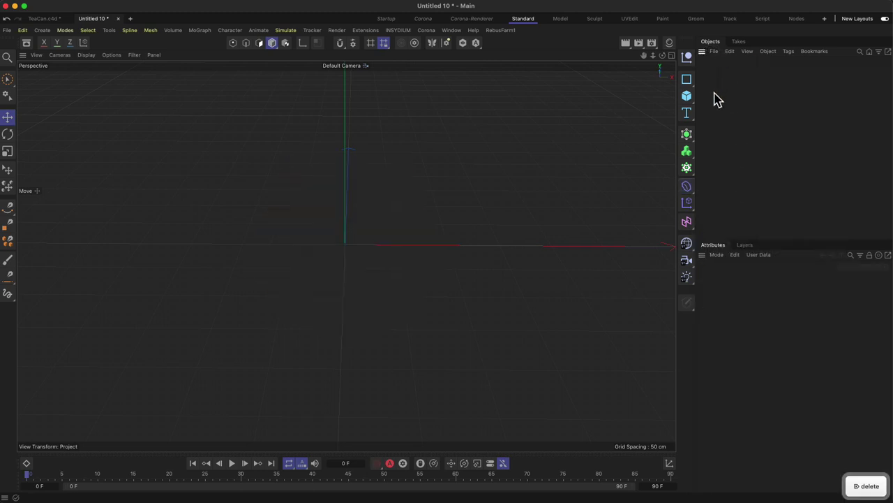
# Add a new parametric cube to the empty scene
pyautogui.keyDown('alt'); pyautogui.moveTo(449, 241); pyautogui.dragTo(363, 245); pyautogui.keyUp('alt')
pyautogui.press('1')
pyautogui.moveTo(401, 231); pyautogui.dragTo(335, 268)
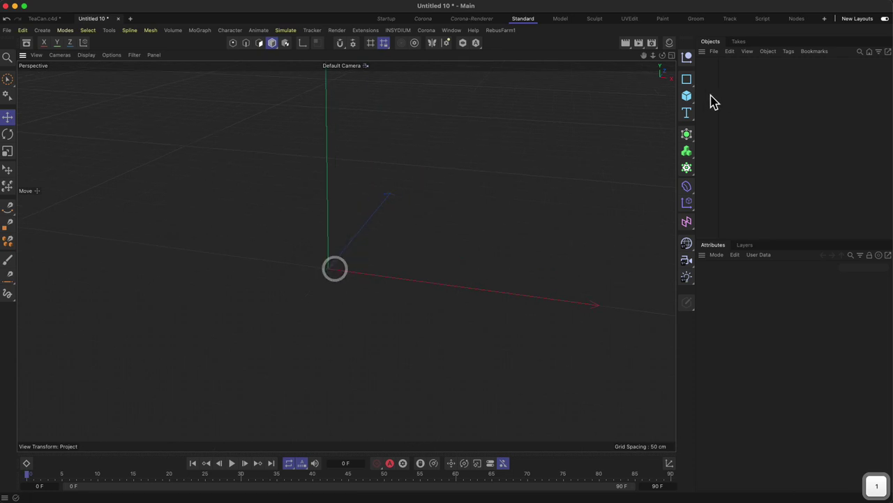
pyautogui.click(686, 96)
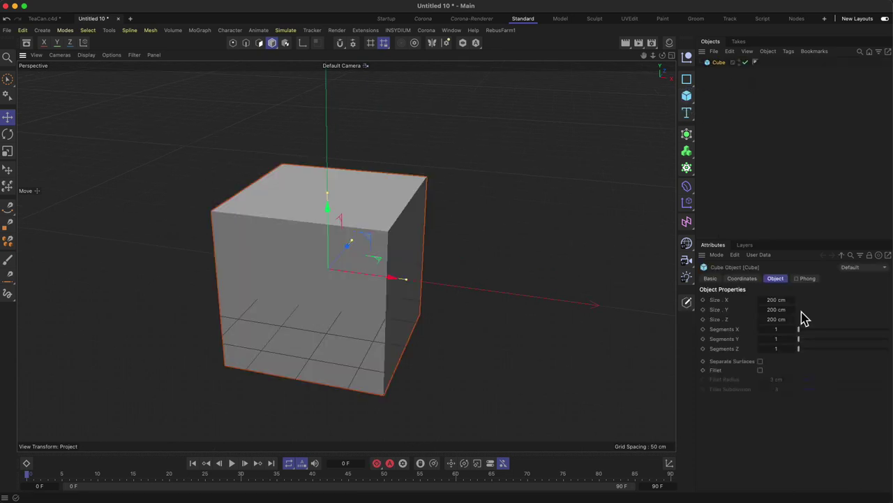
# Set the cube's X, Y and Z segments to 10 each
pyautogui.write('10')
pyautogui.press('Tab')
pyautogui.write('10')
pyautogui.press('Tab')
pyautogui.write('10')
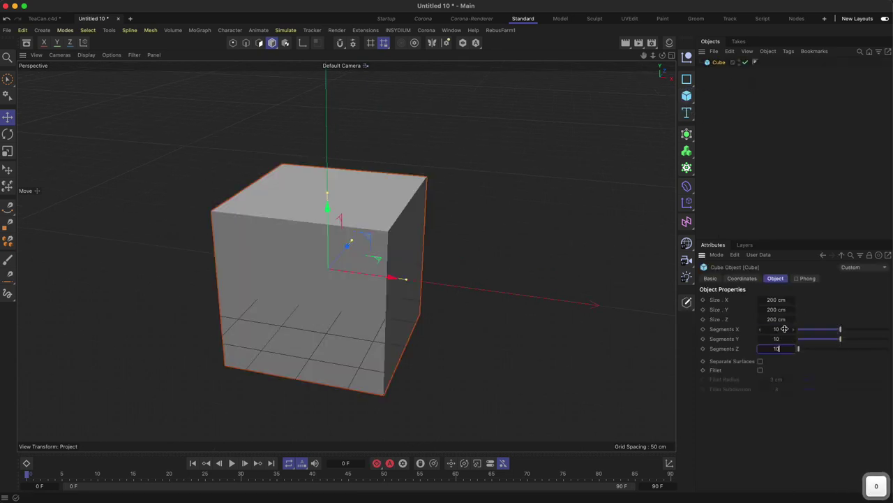
pyautogui.press('Return')
# Set the cube's X, Y and Z segments to 20 each
pyautogui.click(783, 328)
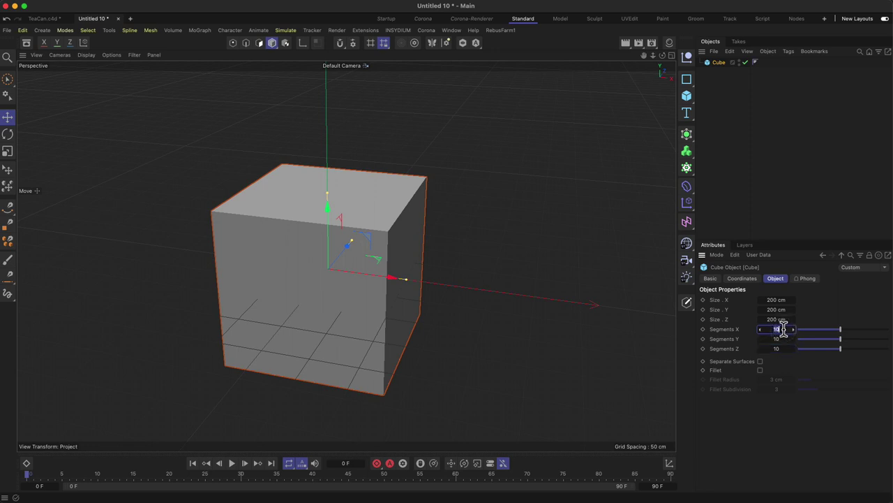
pyautogui.write('20')
pyautogui.press('Tab')
pyautogui.write('20')
pyautogui.press('Tab')
pyautogui.write('20')
pyautogui.press('Return')
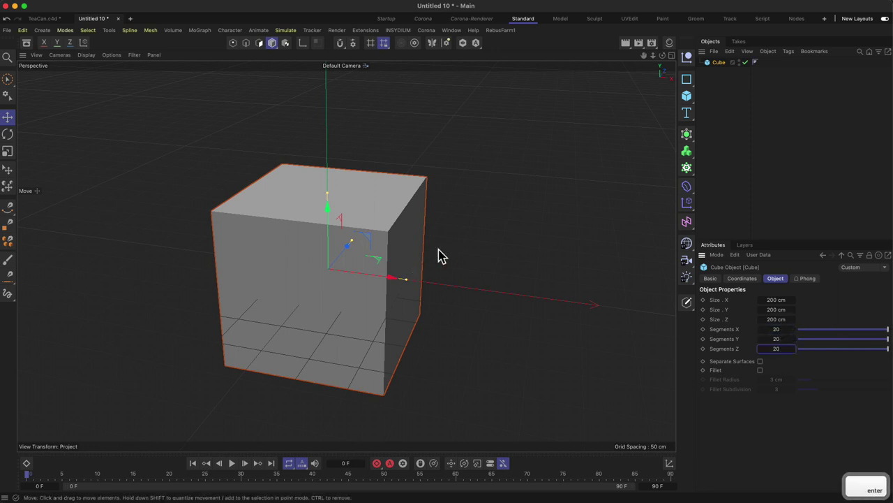
# Turn on the cube's fillet with a 3 cm radius and 3 subdivisions
pyautogui.keyDown('alt'); pyautogui.moveTo(440, 256); pyautogui.dragTo(328, 237); pyautogui.keyUp('alt')
pyautogui.click(760, 369)
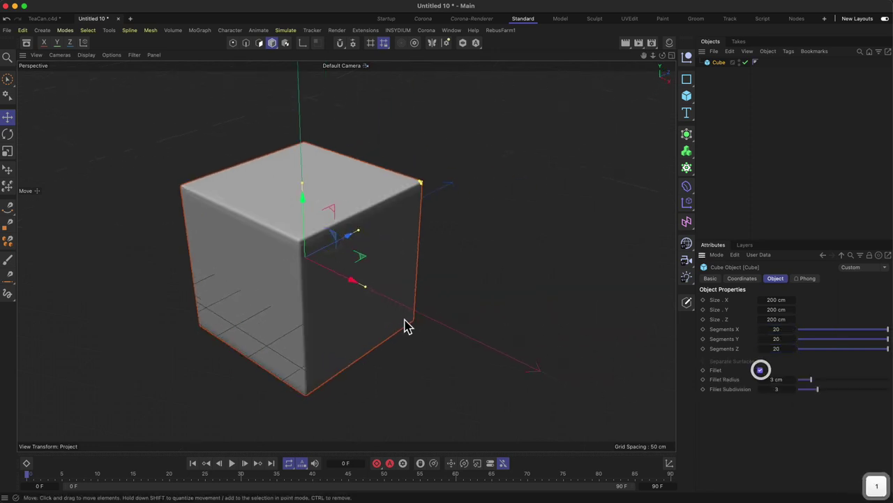
pyautogui.keyDown('alt'); pyautogui.moveTo(408, 327); pyautogui.dragTo(412, 279); pyautogui.keyUp('alt')
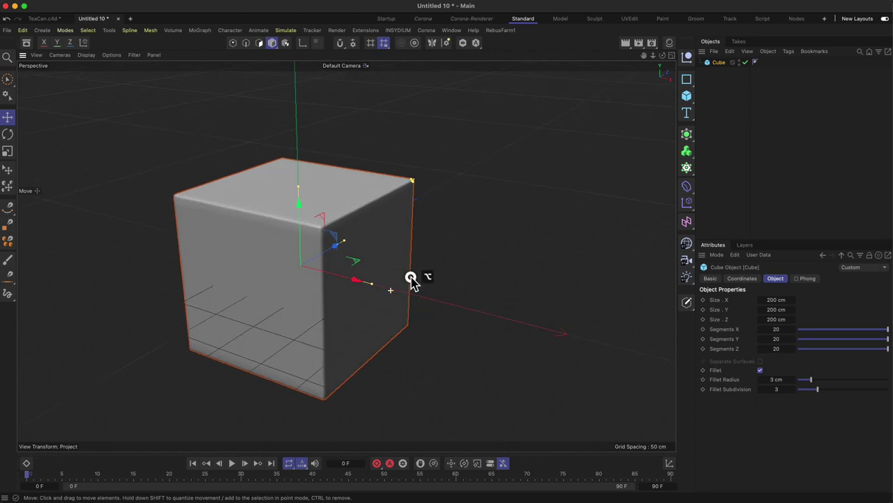
# Add a sphere and place it below the cube in the object hierarchy as a separate object
pyautogui.click(687, 95)
pyautogui.click(800, 142)
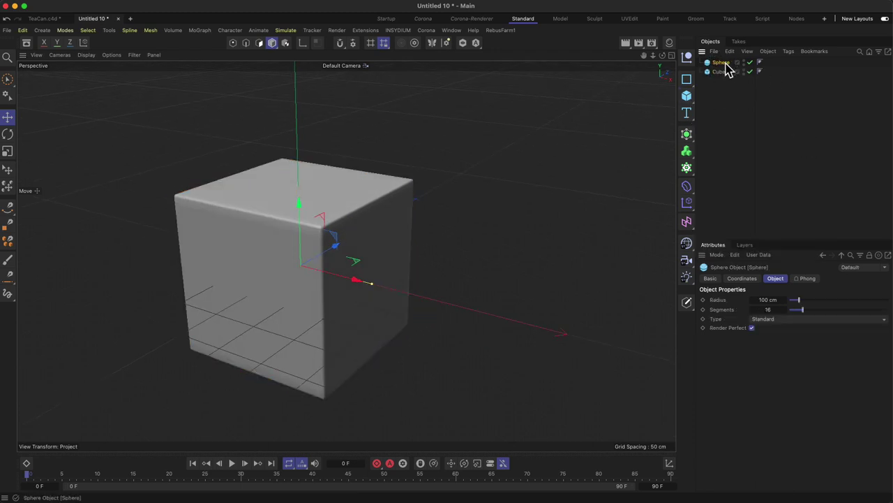
pyautogui.moveTo(721, 62)
pyautogui.mouseDown()
pyautogui.moveTo(737, 89)
pyautogui.moveTo(723, 76)
pyautogui.mouseUp()
# Add a Collision deformer and make it a child of the cube
pyautogui.click(688, 186)
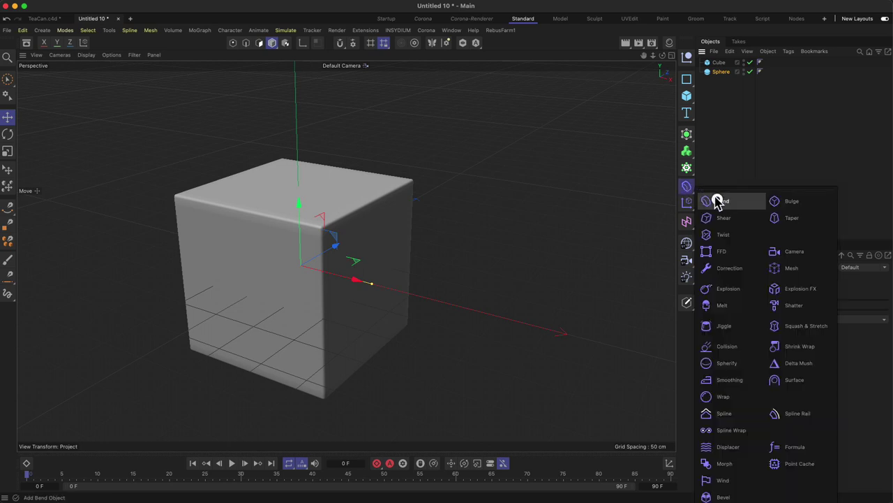
pyautogui.click(722, 349)
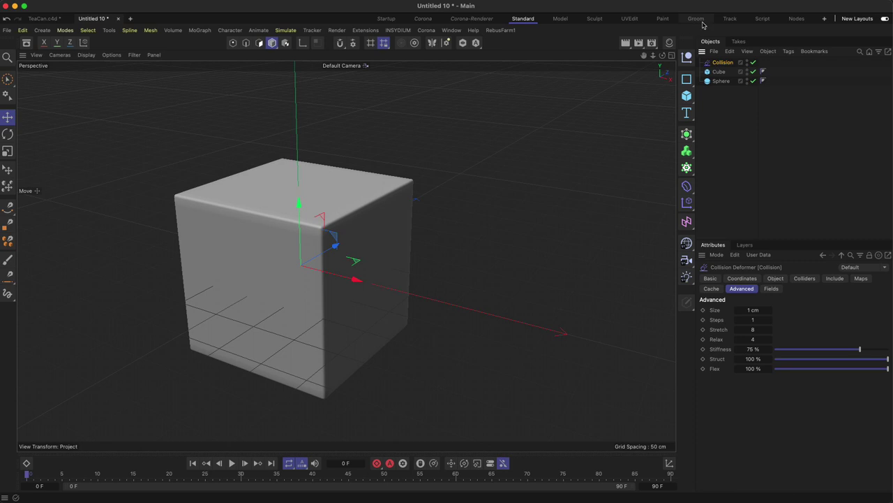
pyautogui.moveTo(726, 63)
pyautogui.mouseDown()
pyautogui.moveTo(722, 73)
pyautogui.moveTo(719, 67)
pyautogui.mouseUp()
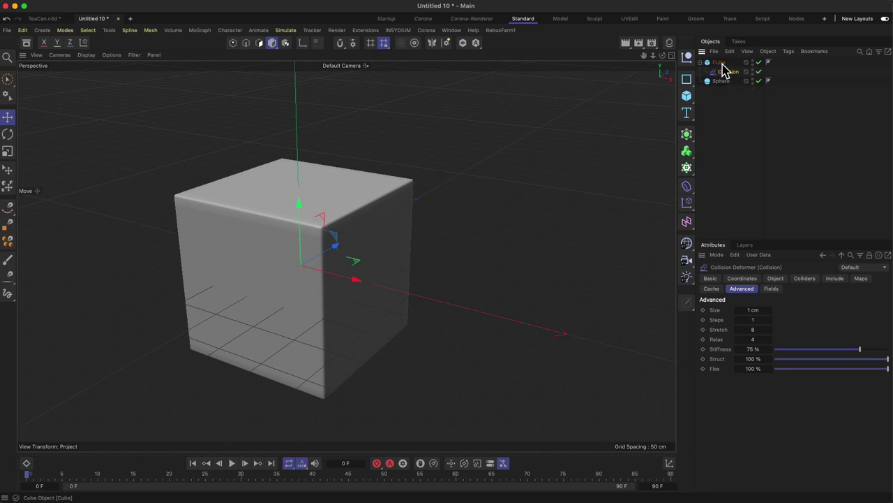
# Move the sphere along the X axis out of the cube so that it sits beside it
pyautogui.click(721, 62)
pyautogui.click(721, 81)
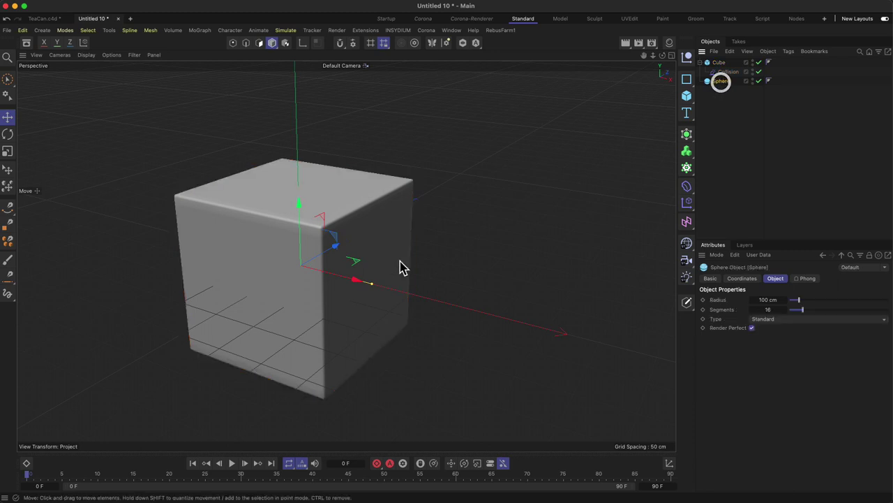
pyautogui.moveTo(357, 279); pyautogui.dragTo(563, 293)
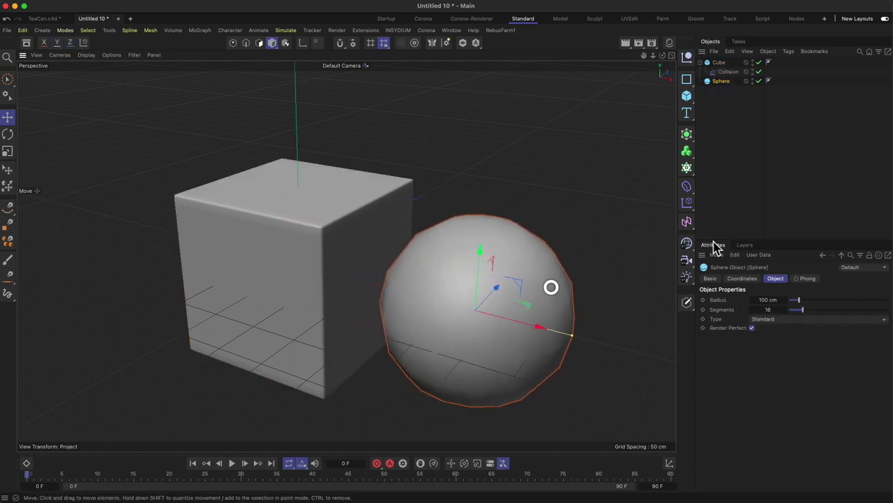
# Add the sphere as a collider object of the cube's Collision deformer
pyautogui.click(726, 72)
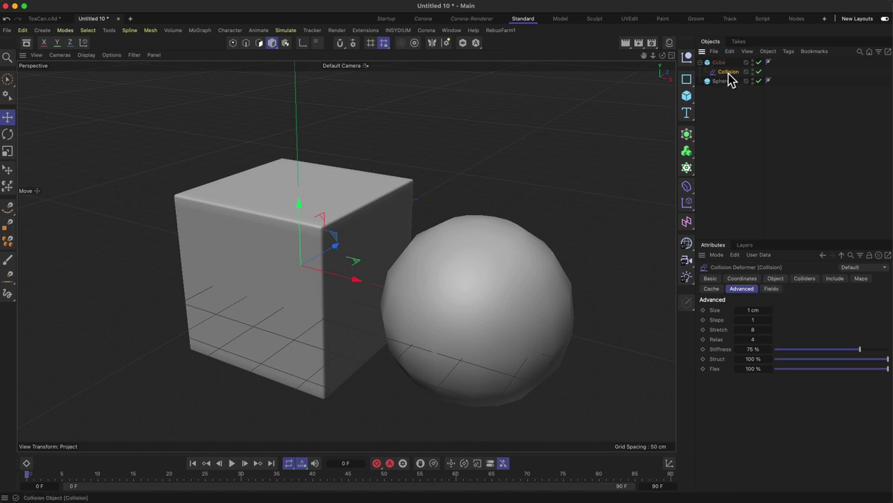
pyautogui.click(805, 280)
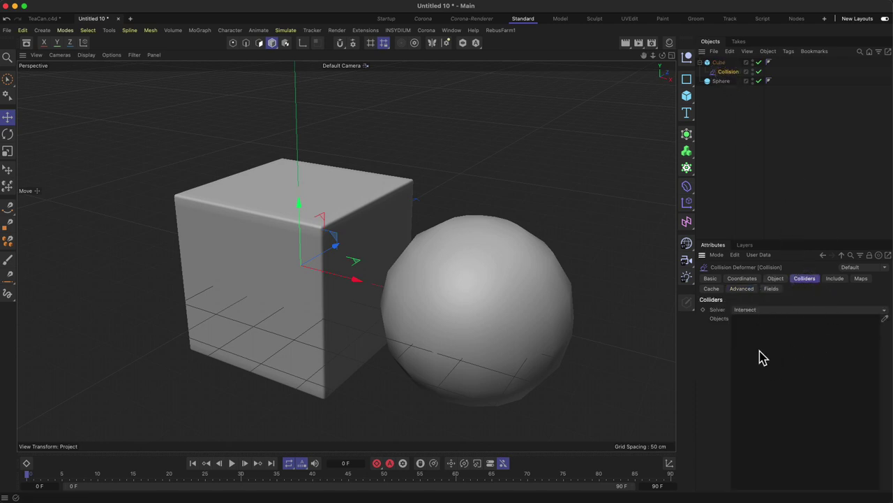
pyautogui.moveTo(716, 83); pyautogui.dragTo(768, 335)
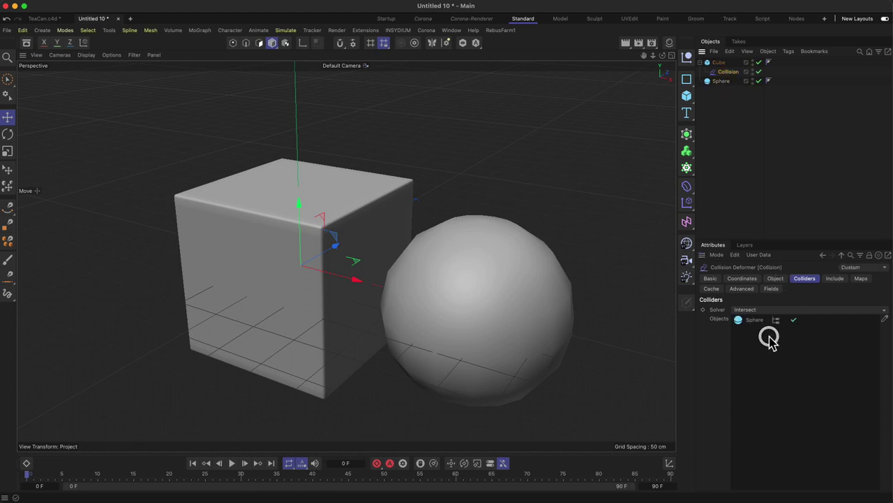
# Set the sphere's radius to 54 cm and its segments to 59, and push it partly into the cube's side
pyautogui.click(716, 81)
pyautogui.moveTo(798, 302); pyautogui.dragTo(845, 313)
pyautogui.moveTo(542, 326); pyautogui.dragTo(321, 267)
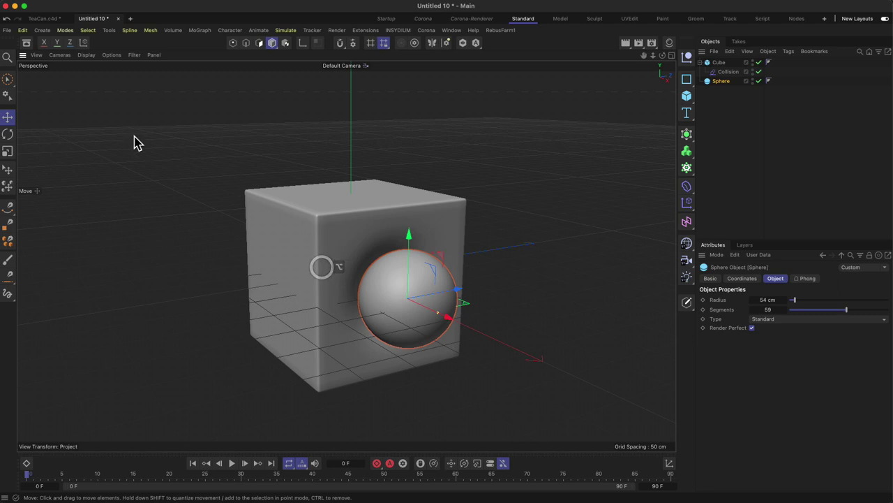
# Turn on SSAO for the viewport and examine the contact shading where the sphere meets the cube
pyautogui.click(112, 55)
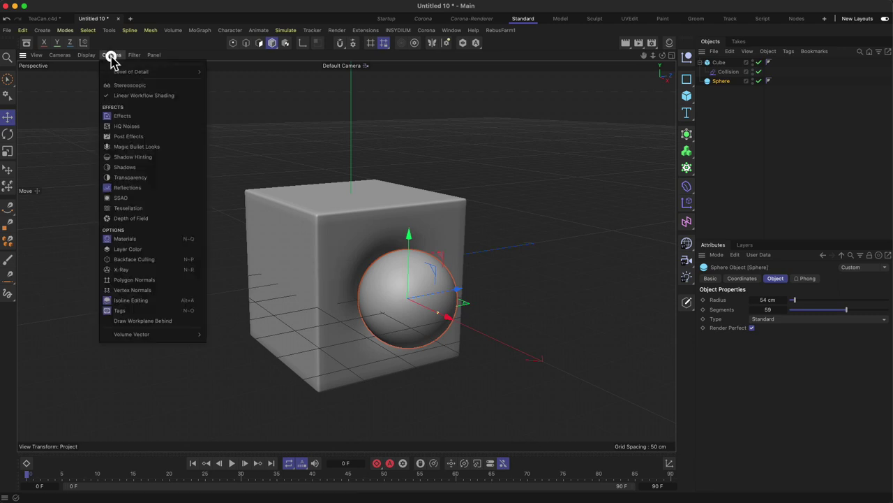
pyautogui.click(123, 201)
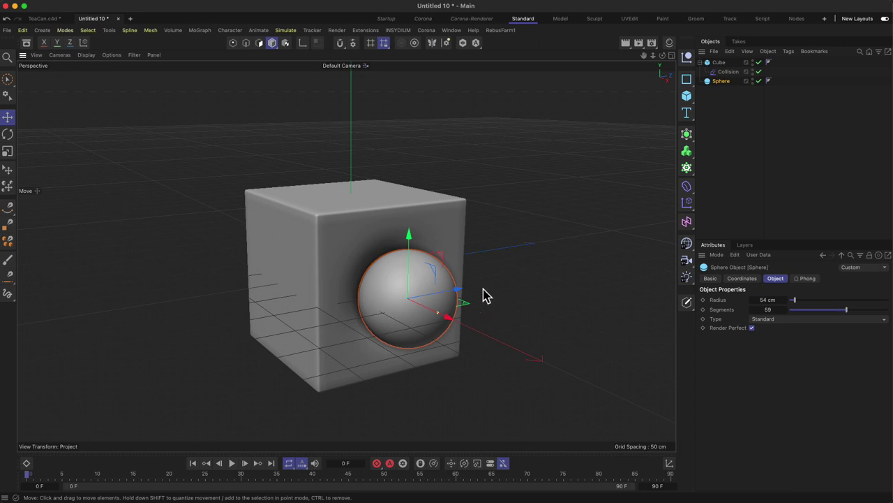
pyautogui.keyDown('alt'); pyautogui.moveTo(497, 285); pyautogui.dragTo(389, 253); pyautogui.keyUp('alt')
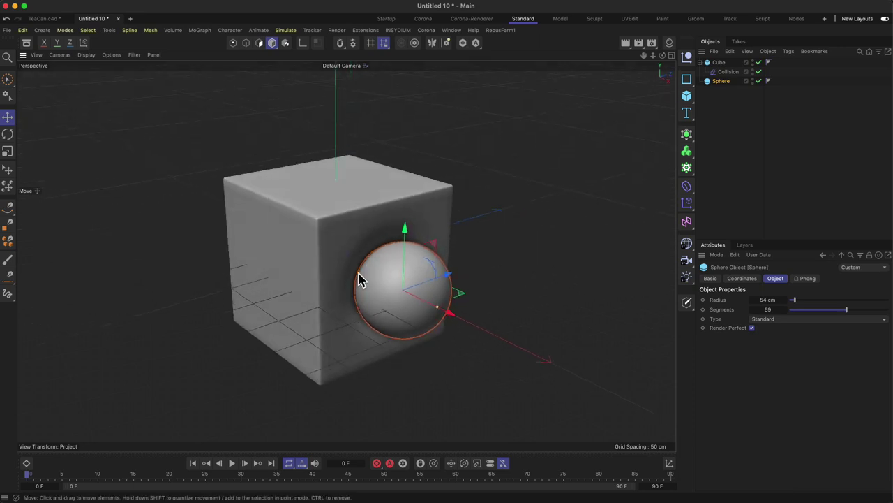
pyautogui.click(493, 233)
pyautogui.keyDown('alt'); pyautogui.moveTo(492, 233); pyautogui.dragTo(417, 263); pyautogui.keyUp('alt')
pyautogui.press('2')
pyautogui.moveTo(360, 273); pyautogui.dragTo(391, 239)
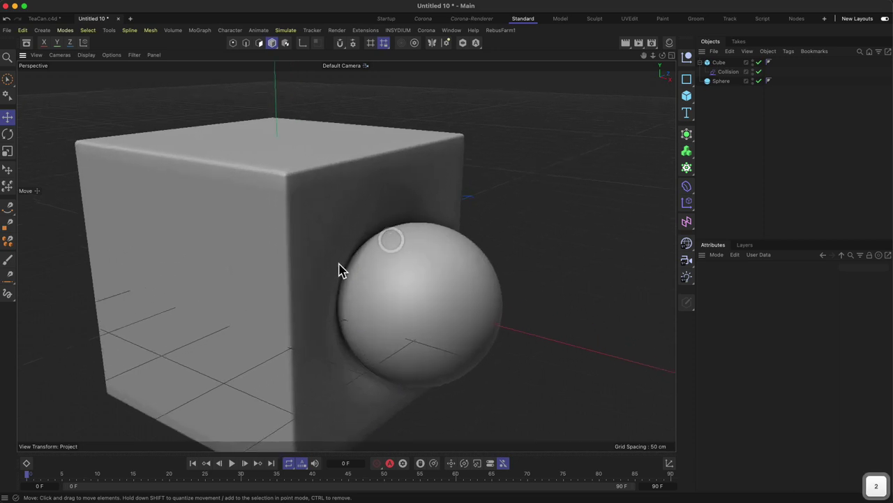
pyautogui.moveTo(355, 286)
pyautogui.keyDown('alt'); pyautogui.mouseDown()
pyautogui.moveTo(365, 257)
pyautogui.moveTo(354, 283)
pyautogui.mouseUp(); pyautogui.keyUp('alt')
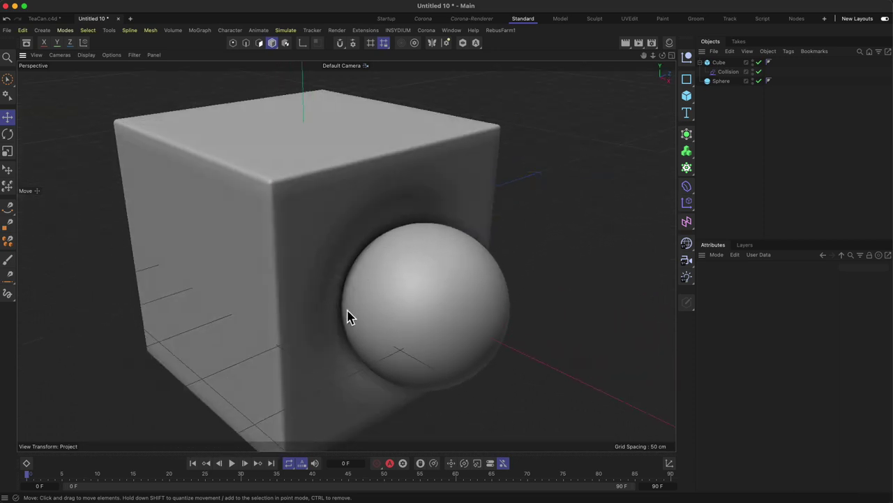
# Switch the viewport's SSAO off and on again to compare the shading around the sphere
pyautogui.click(113, 59)
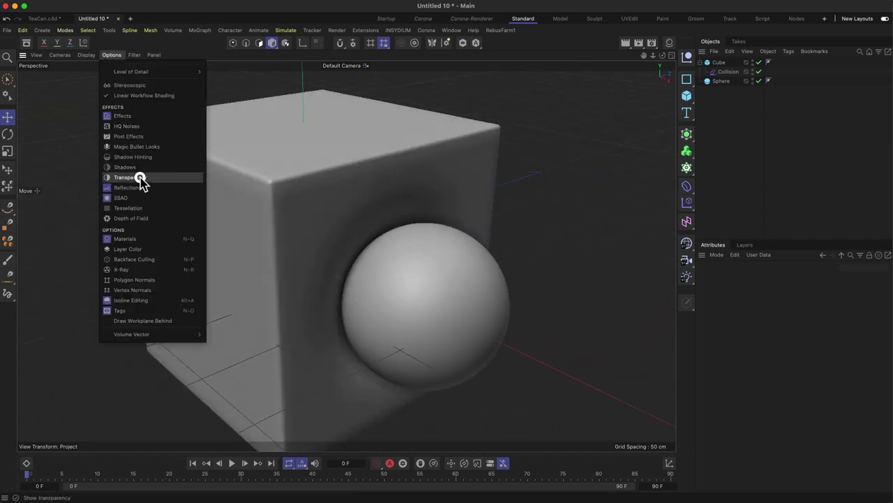
pyautogui.click(133, 198)
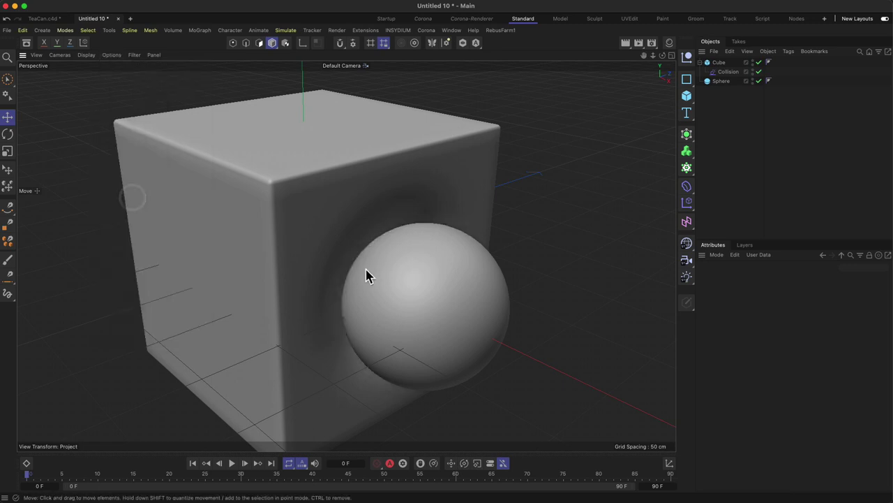
pyautogui.click(113, 59)
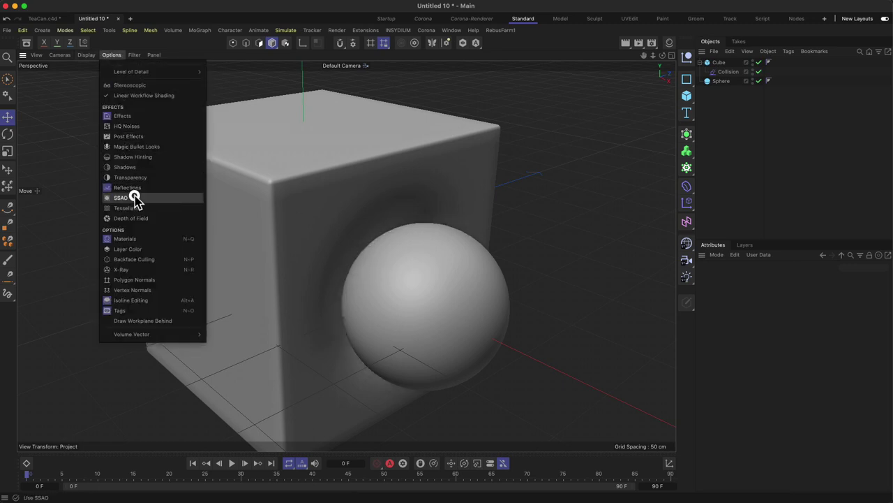
pyautogui.click(134, 195)
pyautogui.keyDown('alt'); pyautogui.moveTo(435, 252); pyautogui.dragTo(461, 352); pyautogui.keyUp('alt')
pyautogui.press('2')
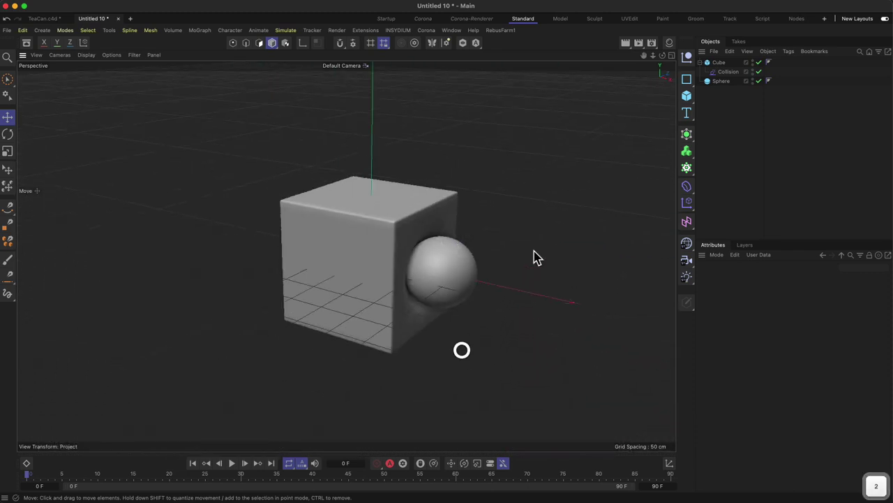
# Move the sphere along the cube's side and press it deeper into the cube to shift and enlarge the dent
pyautogui.click(721, 81)
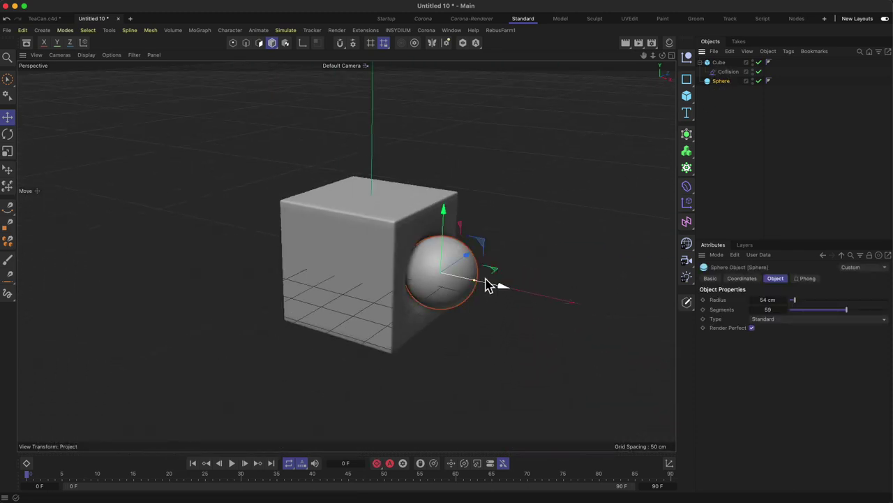
pyautogui.moveTo(468, 256); pyautogui.dragTo(437, 269)
pyautogui.keyDown('alt'); pyautogui.moveTo(436, 269); pyautogui.dragTo(462, 261); pyautogui.keyUp('alt')
pyautogui.press('2')
pyautogui.moveTo(381, 274); pyautogui.dragTo(409, 231)
pyautogui.press('1')
pyautogui.keyDown('alt'); pyautogui.moveTo(388, 300); pyautogui.dragTo(389, 273); pyautogui.keyUp('alt')
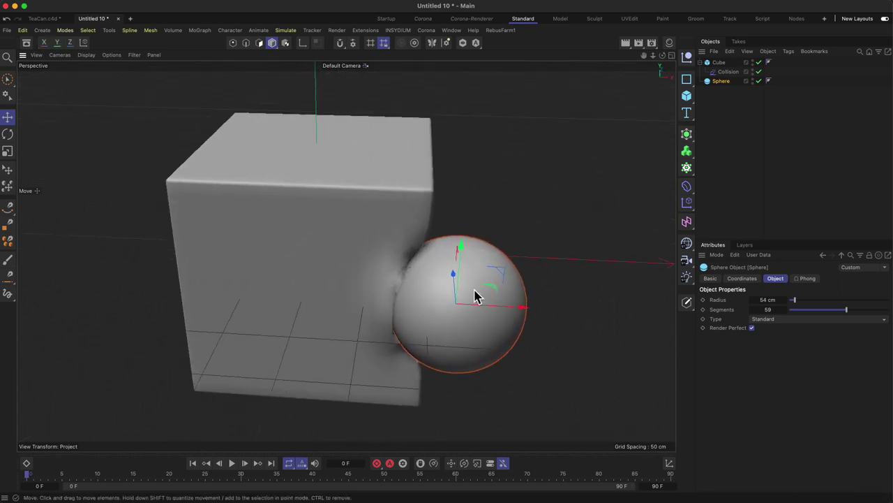
pyautogui.moveTo(489, 286); pyautogui.dragTo(388, 257)
# Set the cube's X, Y and Z segments to 30
pyautogui.click(719, 63)
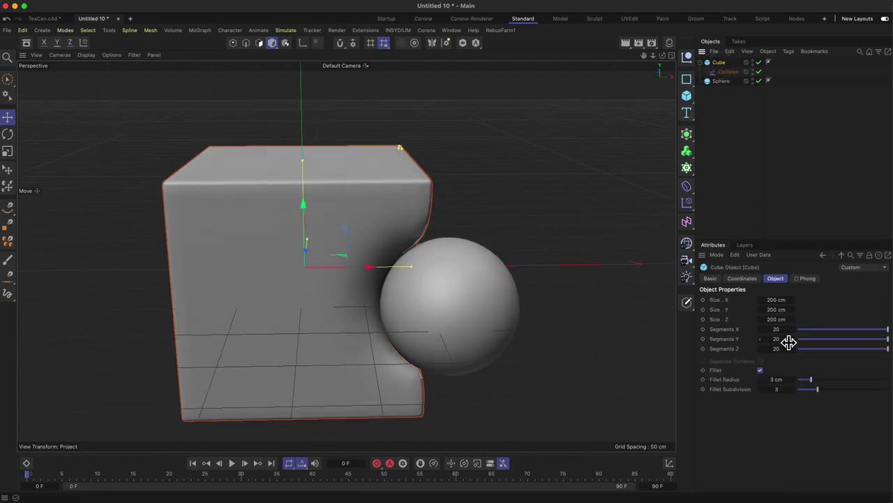
pyautogui.write('30')
pyautogui.press('Tab')
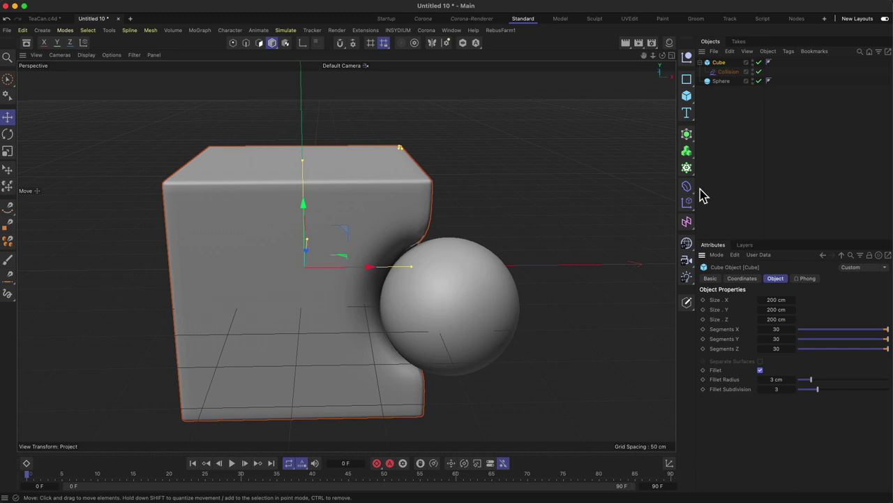
# Hide the sphere in the viewport and renderer, and move it up so it dents the cube's upper edge
pyautogui.click(721, 81)
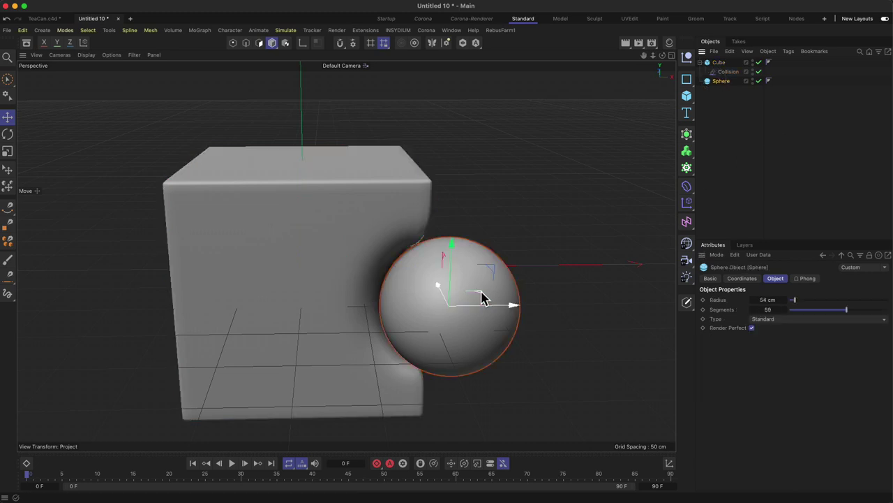
pyautogui.moveTo(483, 298)
pyautogui.mouseDown()
pyautogui.moveTo(515, 296)
pyautogui.moveTo(519, 261)
pyautogui.moveTo(494, 261)
pyautogui.moveTo(489, 289)
pyautogui.moveTo(505, 272)
pyautogui.moveTo(461, 293)
pyautogui.moveTo(492, 299)
pyautogui.mouseUp()
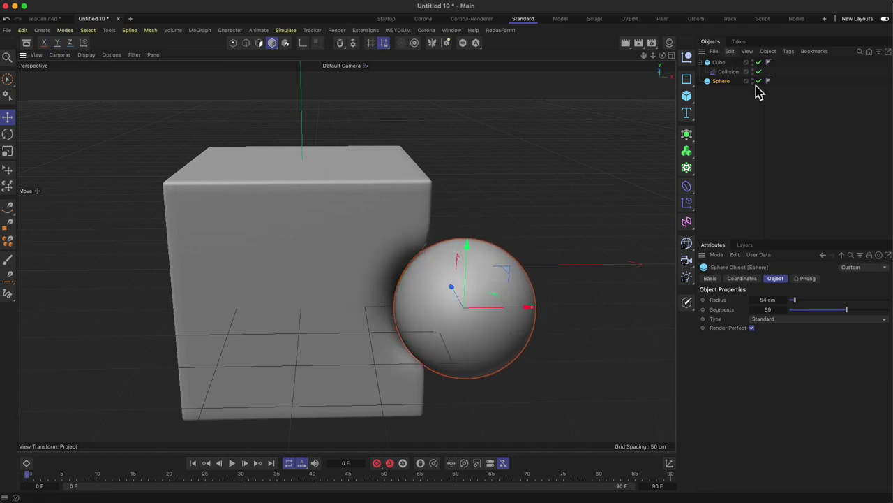
pyautogui.click(754, 81)
pyautogui.keyDown('alt'); pyautogui.moveTo(431, 234); pyautogui.dragTo(371, 236); pyautogui.keyUp('alt')
pyautogui.moveTo(488, 299); pyautogui.dragTo(485, 132)
pyautogui.keyDown('alt'); pyautogui.moveTo(486, 134); pyautogui.dragTo(508, 171); pyautogui.keyUp('alt')
# Turn off the cube's fillet and set its X, Y and Z segments to 50
pyautogui.click(719, 63)
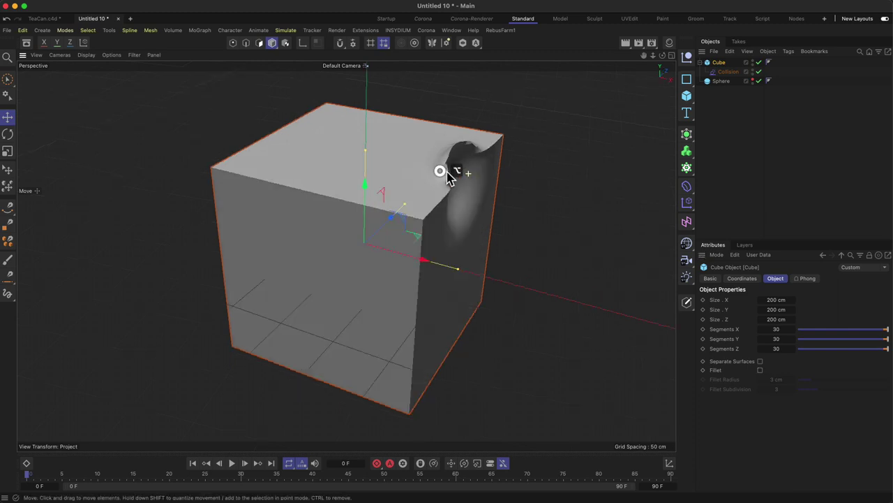
pyautogui.keyDown('alt'); pyautogui.moveTo(446, 169); pyautogui.dragTo(416, 152); pyautogui.keyUp('alt')
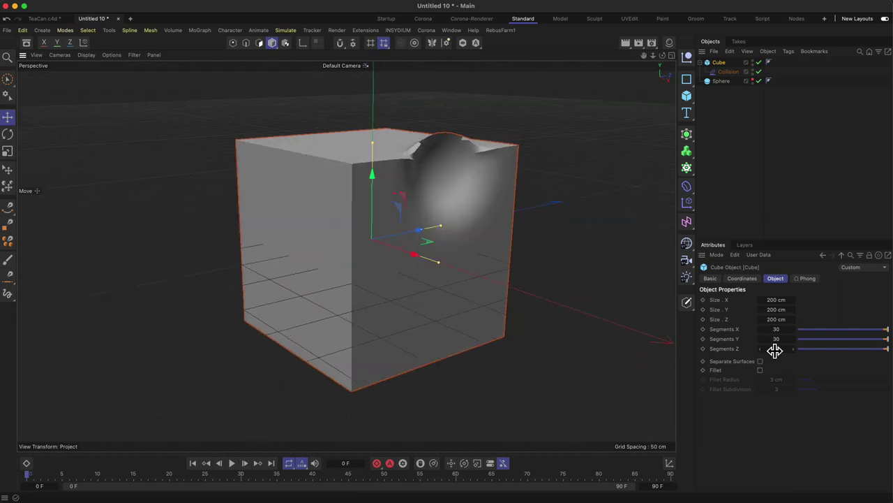
pyautogui.write('50')
pyautogui.press('Tab')
pyautogui.write('50')
pyautogui.press('Tab')
pyautogui.write('50')
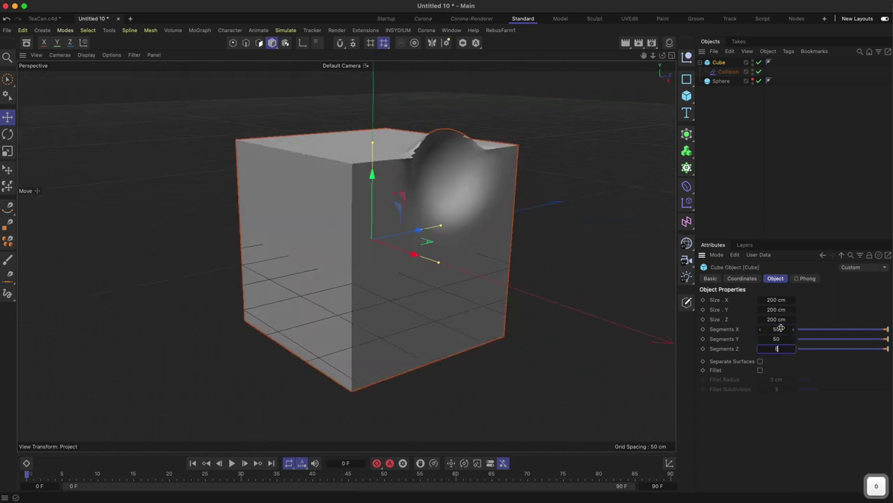
pyautogui.press('Tab')
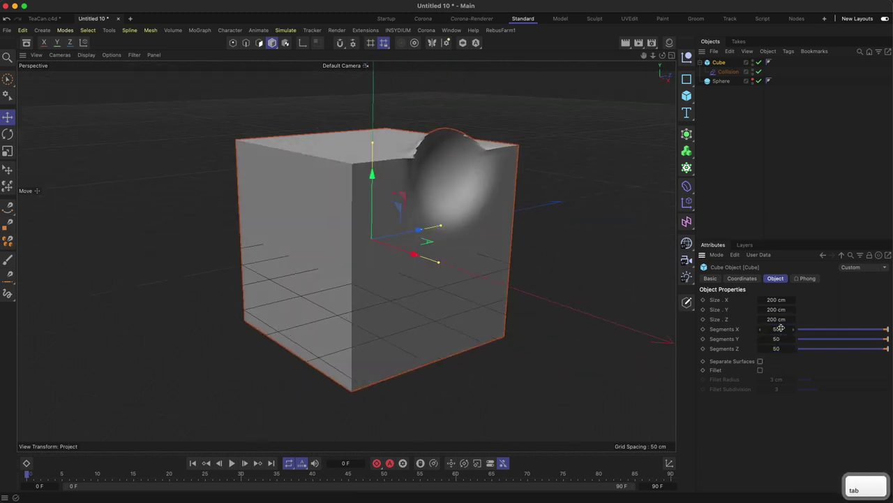
# Reduce the hidden sphere's radius to about 41 cm and move it to deform the cube's upper edge
pyautogui.click(721, 81)
pyautogui.moveTo(475, 113); pyautogui.dragTo(465, 91)
pyautogui.keyDown('alt'); pyautogui.moveTo(465, 155); pyautogui.dragTo(525, 177); pyautogui.keyUp('alt')
pyautogui.keyDown('alt'); pyautogui.moveTo(486, 131); pyautogui.dragTo(515, 226); pyautogui.keyUp('alt')
pyautogui.moveTo(460, 251)
pyautogui.mouseDown()
pyautogui.moveTo(449, 255)
pyautogui.moveTo(463, 249)
pyautogui.mouseUp()
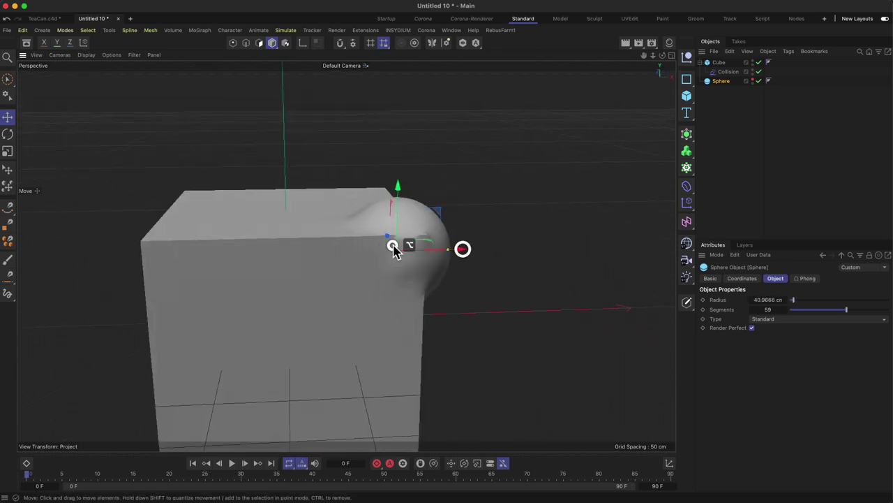
# Move the hidden sphere to the lower part of the cube's front face so the deformation shifts there
pyautogui.keyDown('alt'); pyautogui.moveTo(392, 246); pyautogui.dragTo(299, 275); pyautogui.keyUp('alt')
pyautogui.moveTo(474, 230); pyautogui.dragTo(390, 237)
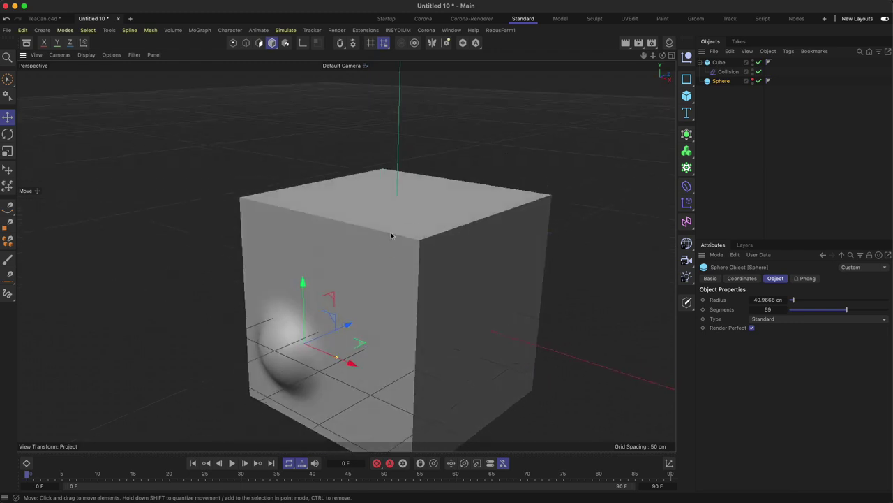
pyautogui.press('2')
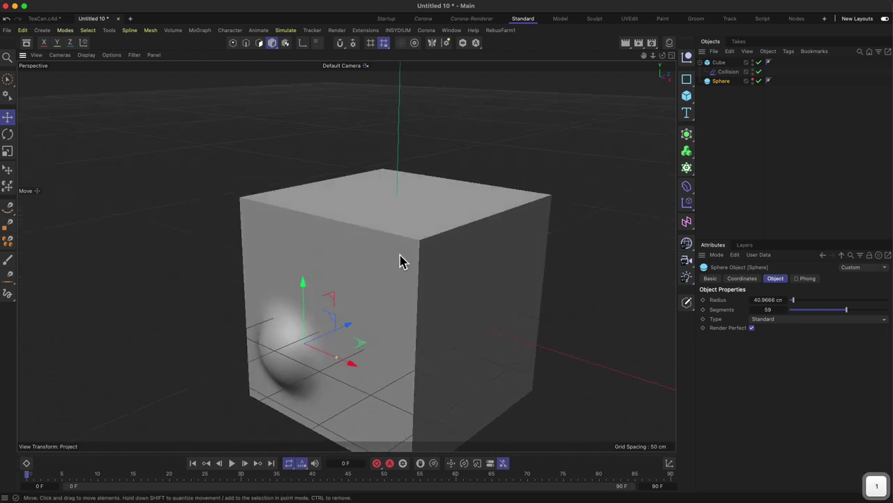
pyautogui.moveTo(401, 259); pyautogui.dragTo(471, 205)
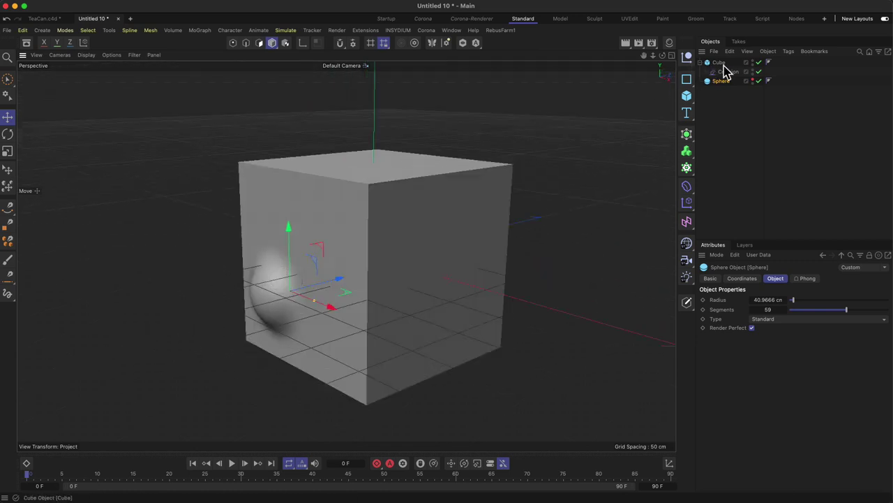
# Delete the cube, its Collision deformer and the sphere, and switch to the TeaCan.c4d document
pyautogui.moveTo(723, 98); pyautogui.dragTo(709, 63)
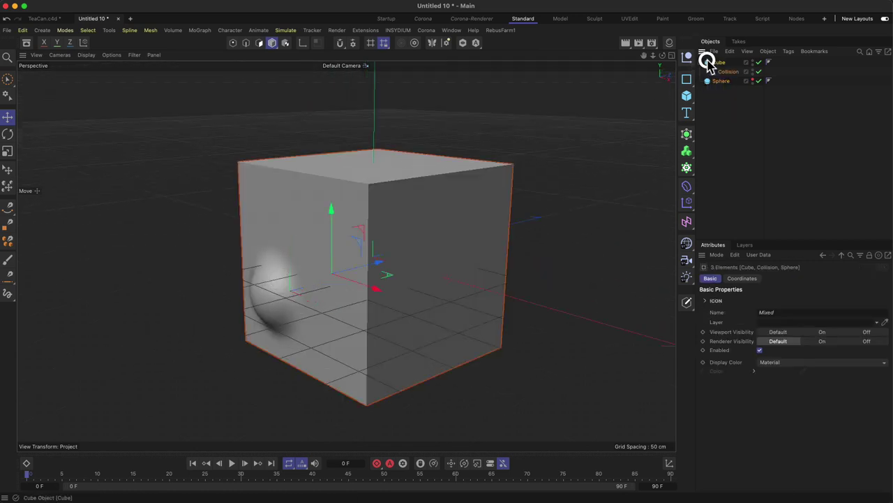
pyautogui.press('BackSpace')
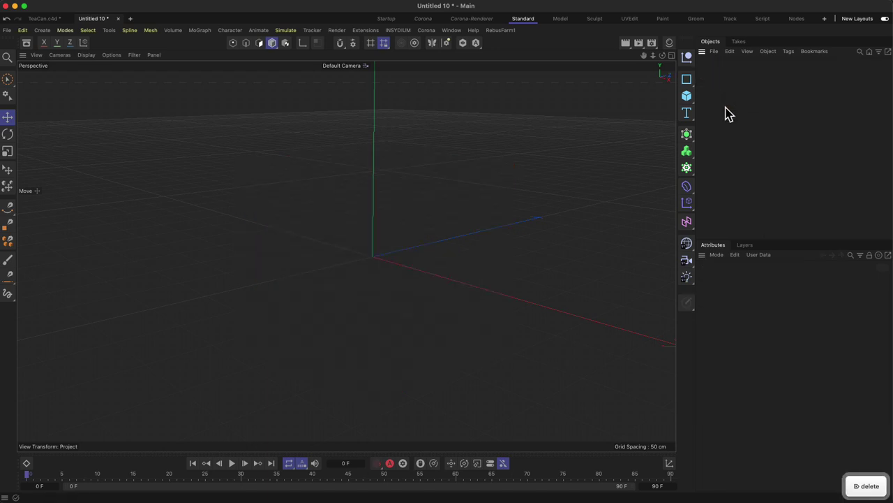
pyautogui.click(43, 19)
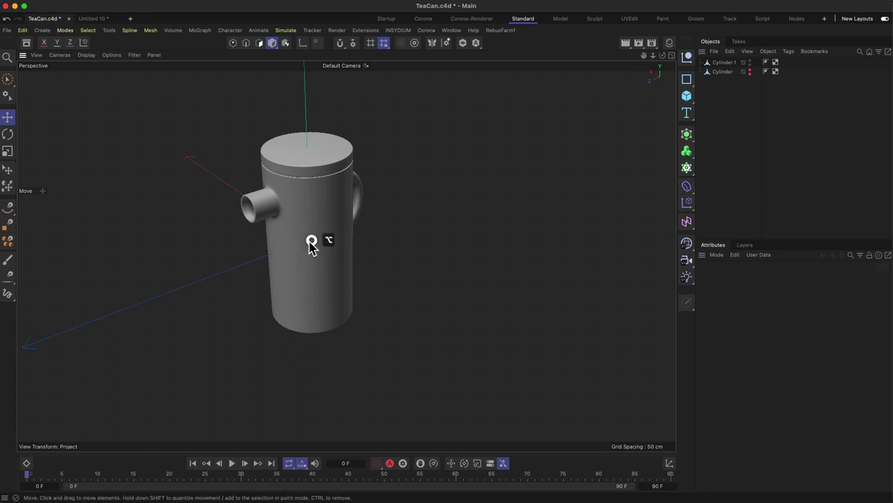
# Examine the tea can from the side and above, checking how the spout and handle align with the body
pyautogui.keyDown('alt'); pyautogui.moveTo(310, 243); pyautogui.dragTo(363, 235); pyautogui.keyUp('alt')
pyautogui.scroll(5, 254, 318)
pyautogui.keyDown('alt'); pyautogui.moveTo(254, 318); pyautogui.dragTo(328, 306); pyautogui.keyUp('alt')
pyautogui.keyDown('alt'); pyautogui.moveTo(360, 256); pyautogui.dragTo(315, 234); pyautogui.keyUp('alt')
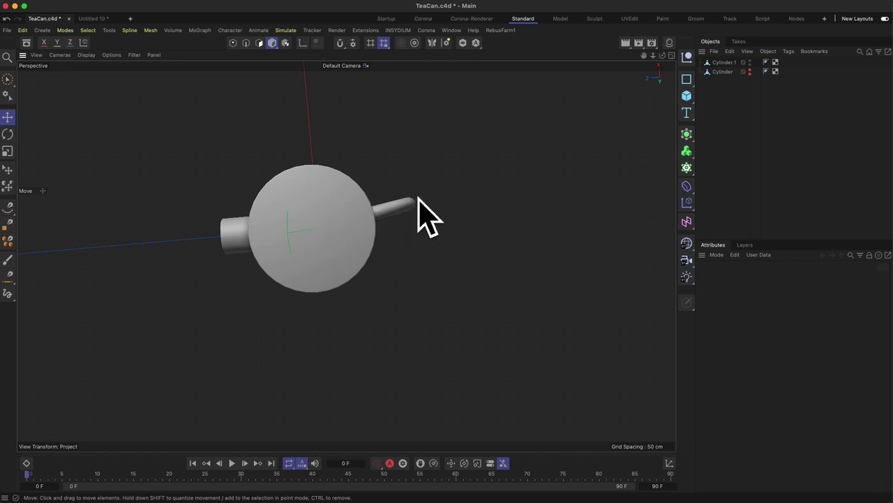
pyautogui.moveTo(409, 229)
pyautogui.keyDown('alt'); pyautogui.mouseDown()
pyautogui.moveTo(393, 252)
pyautogui.moveTo(340, 264)
pyautogui.moveTo(393, 234)
pyautogui.mouseUp(); pyautogui.keyUp('alt')
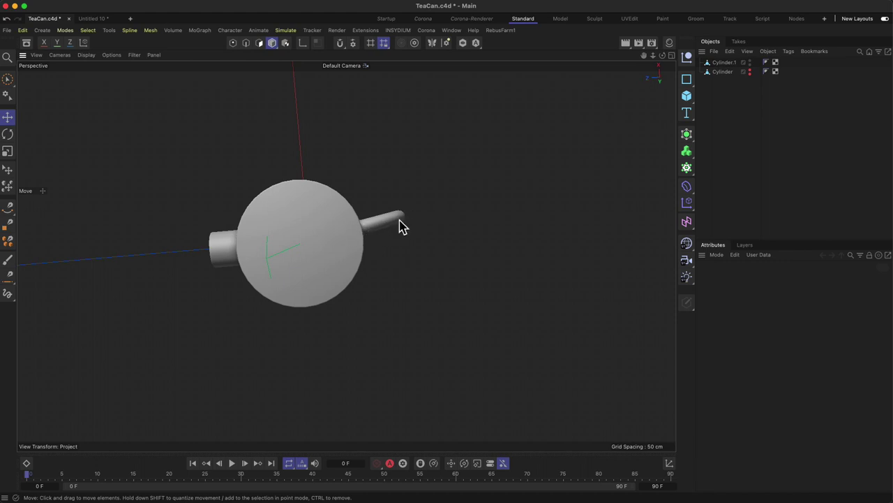
pyautogui.moveTo(368, 260)
pyautogui.keyDown('alt'); pyautogui.mouseDown()
pyautogui.moveTo(361, 269)
pyautogui.moveTo(367, 235)
pyautogui.moveTo(376, 251)
pyautogui.mouseUp(); pyautogui.keyUp('alt')
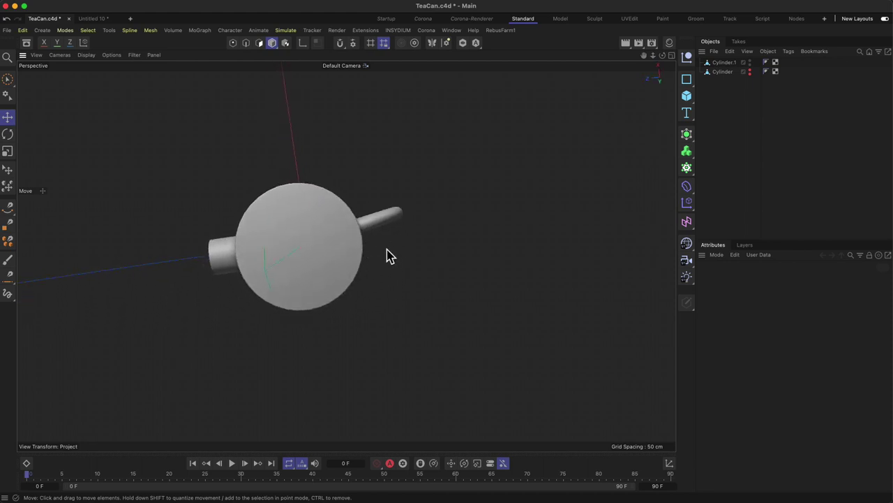
pyautogui.keyDown('alt'); pyautogui.moveTo(363, 287); pyautogui.dragTo(269, 375); pyautogui.keyUp('alt')
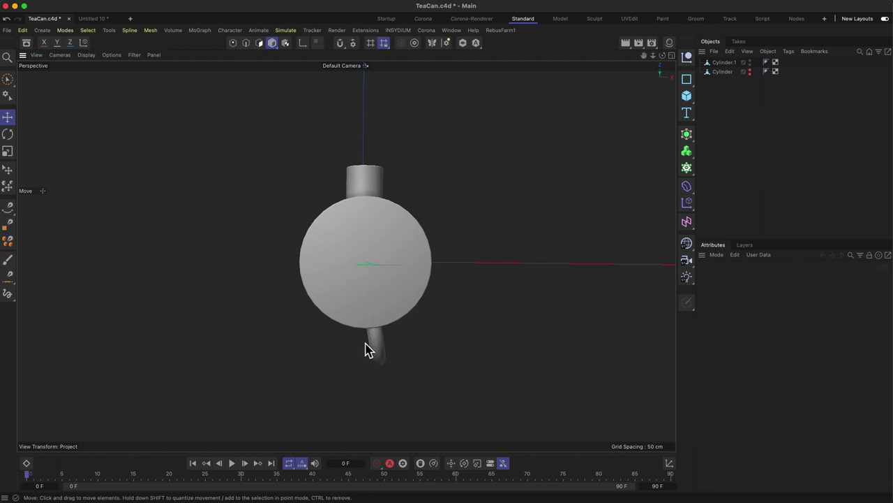
pyautogui.keyDown('alt'); pyautogui.moveTo(354, 185); pyautogui.dragTo(405, 307); pyautogui.keyUp('alt')
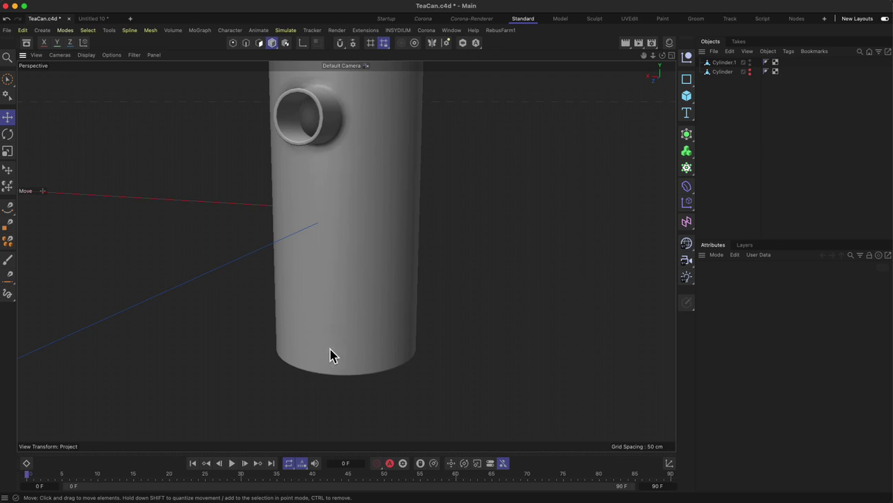
# Add a new cylinder primitive to the tea can scene
pyautogui.press('1')
pyautogui.moveTo(558, 194); pyautogui.dragTo(546, 210)
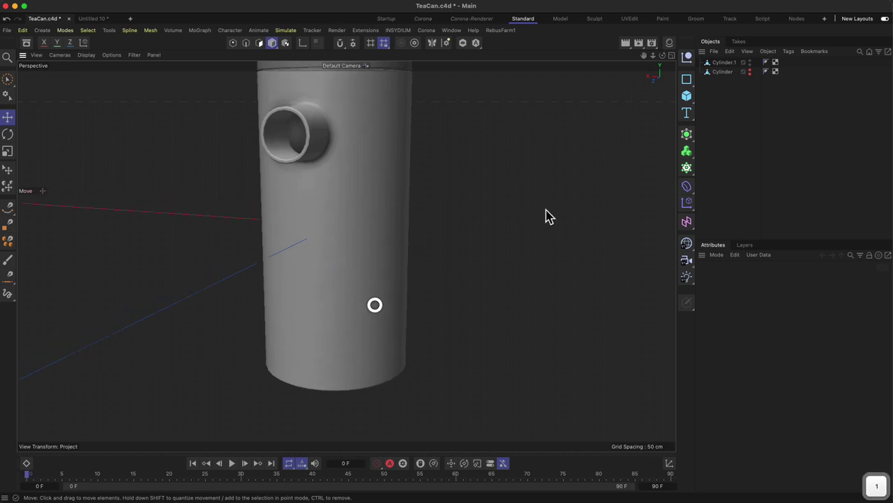
pyautogui.click(687, 96)
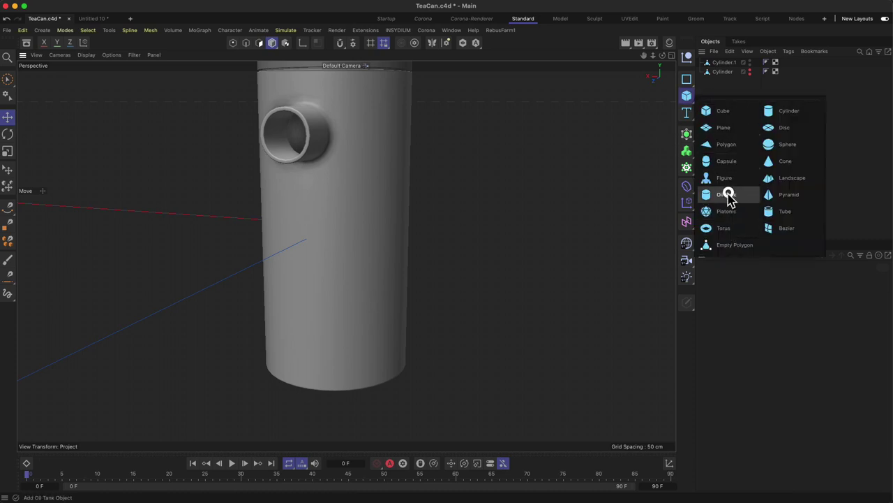
pyautogui.click(783, 112)
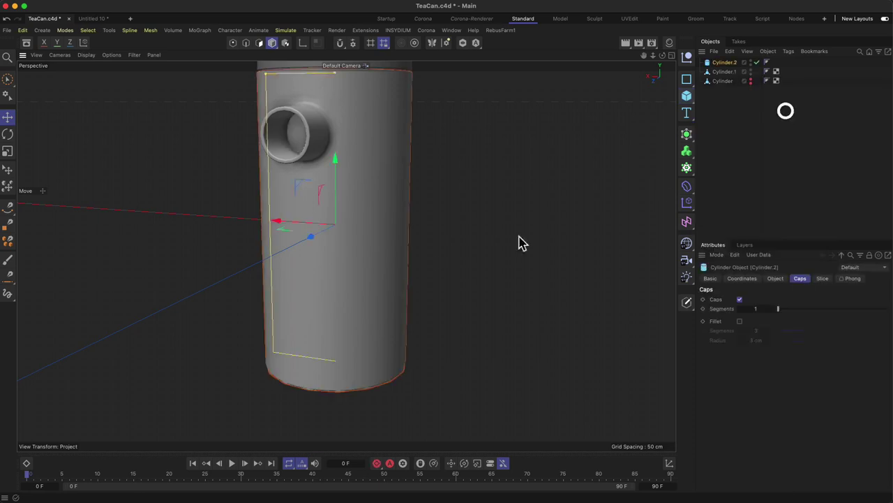
# Orient the new cylinder along +Z and reduce its radius to about 8.8 cm
pyautogui.keyDown('alt'); pyautogui.moveTo(349, 276); pyautogui.dragTo(346, 314, button='right'); pyautogui.keyUp('alt')
pyautogui.click(773, 280)
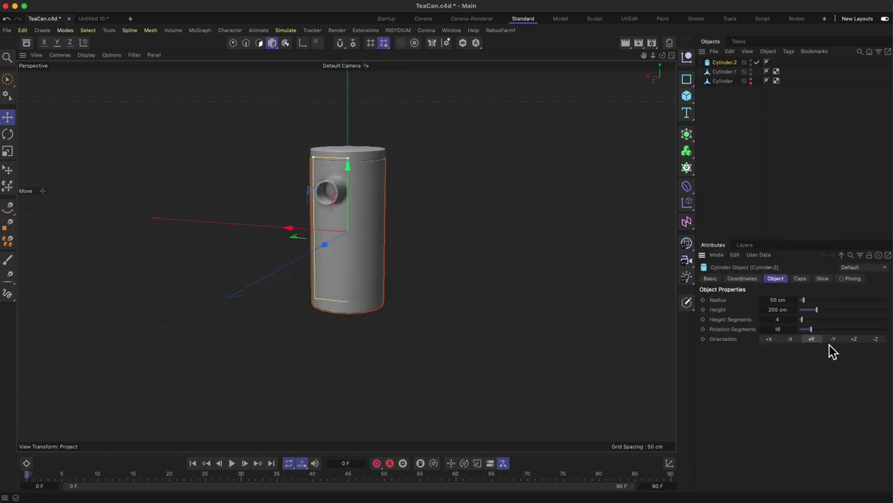
pyautogui.click(854, 339)
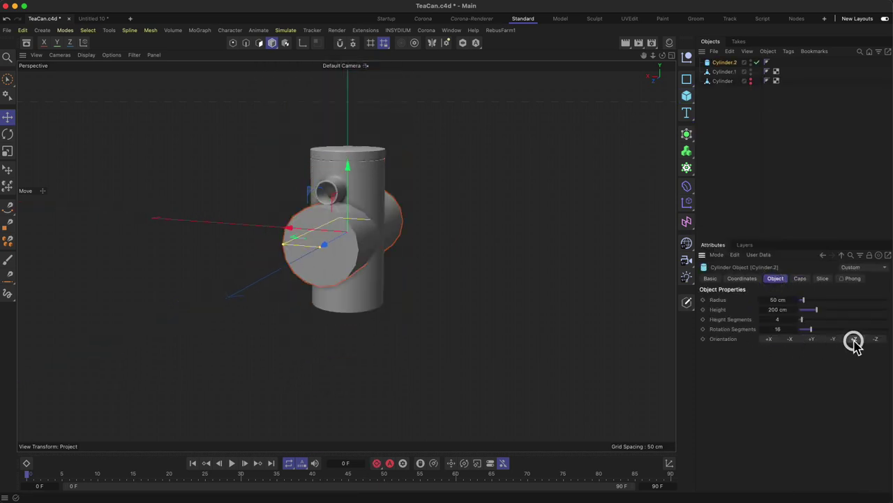
pyautogui.moveTo(399, 314); pyautogui.dragTo(402, 275)
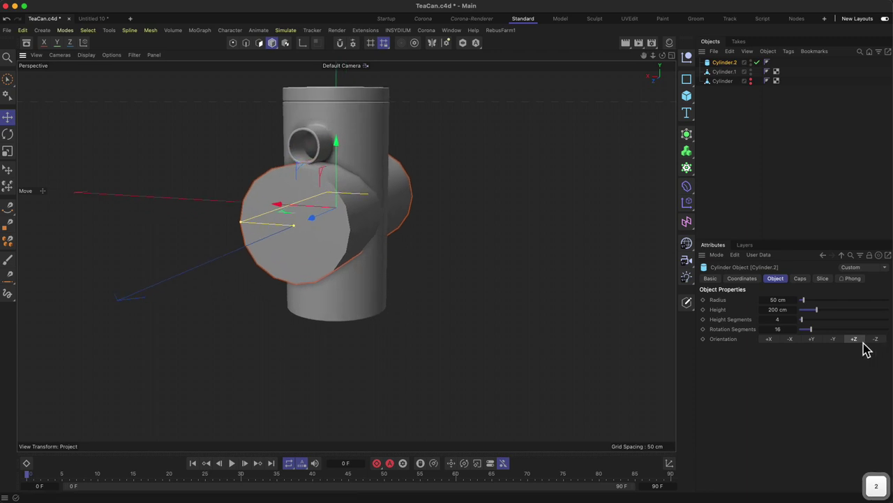
pyautogui.moveTo(241, 223); pyautogui.dragTo(349, 211)
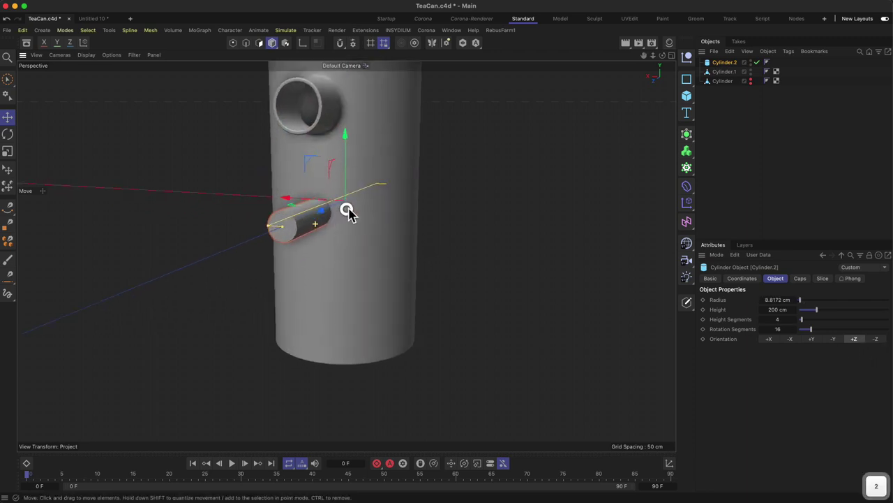
# Move the cylinder out in front of the can and flatten it to a thin disc about 0.98 cm high
pyautogui.moveTo(283, 227); pyautogui.dragTo(214, 289)
pyautogui.keyDown('alt'); pyautogui.moveTo(245, 255); pyautogui.dragTo(190, 261); pyautogui.keyUp('alt')
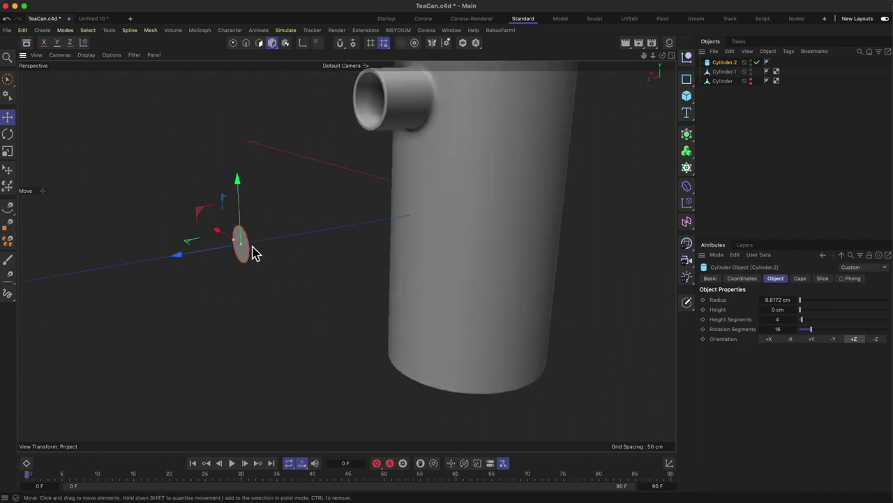
pyautogui.moveTo(235, 244); pyautogui.dragTo(239, 249)
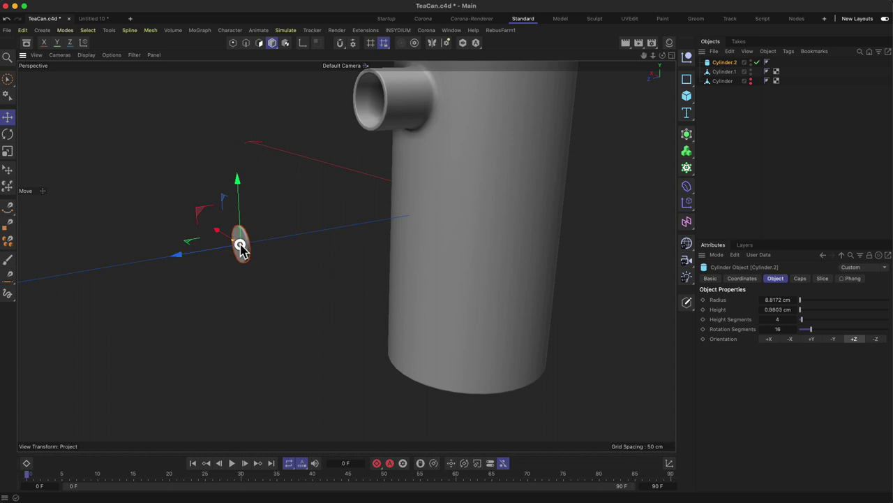
pyautogui.keyDown('alt'); pyautogui.moveTo(240, 246); pyautogui.dragTo(291, 209, button='right'); pyautogui.keyUp('alt')
pyautogui.keyDown('alt'); pyautogui.moveTo(291, 210); pyautogui.dragTo(297, 237); pyautogui.keyUp('alt')
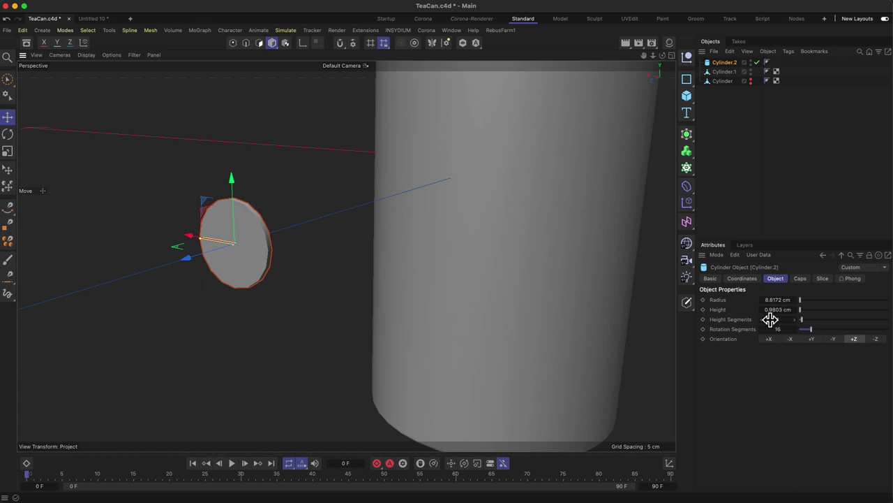
# Set the disc's rotation segments to 6 so it forms a hexagon
pyautogui.moveTo(809, 330); pyautogui.dragTo(804, 333)
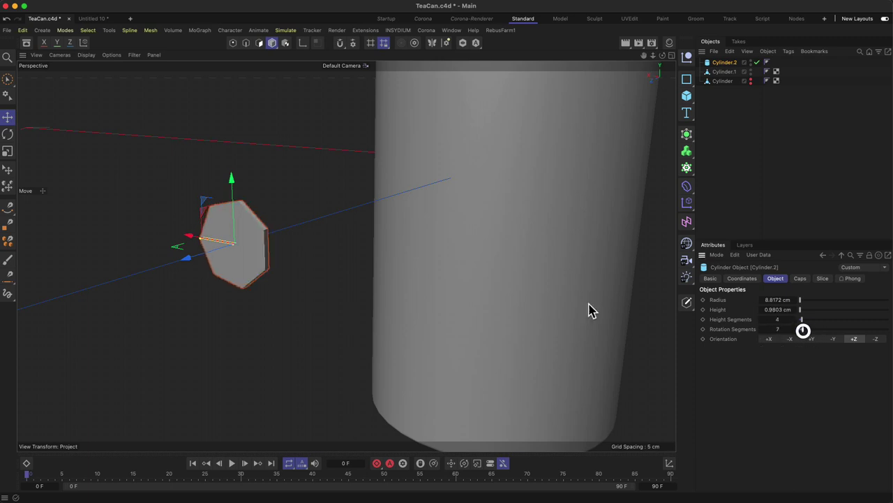
pyautogui.keyDown('alt'); pyautogui.moveTo(259, 255); pyautogui.dragTo(300, 231); pyautogui.keyUp('alt')
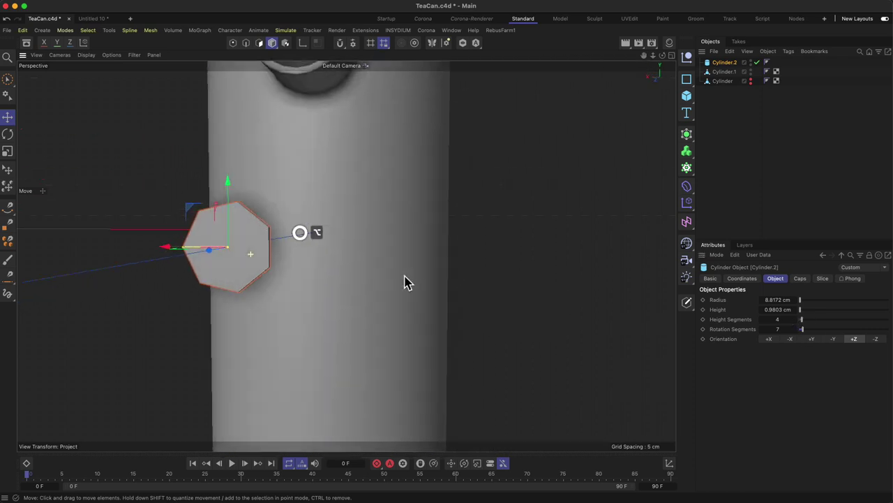
pyautogui.click(760, 329)
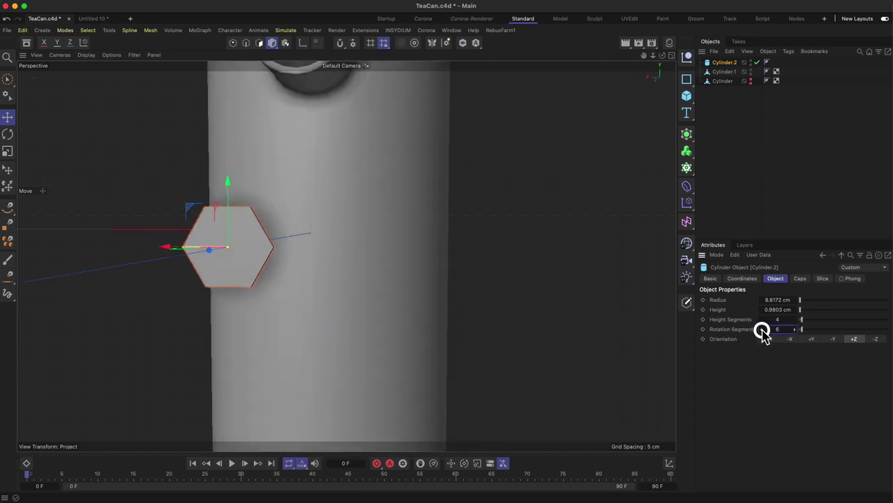
# Show mesh lines on the shaded models and set the hexagonal disc's height segments to 1
pyautogui.click(111, 55)
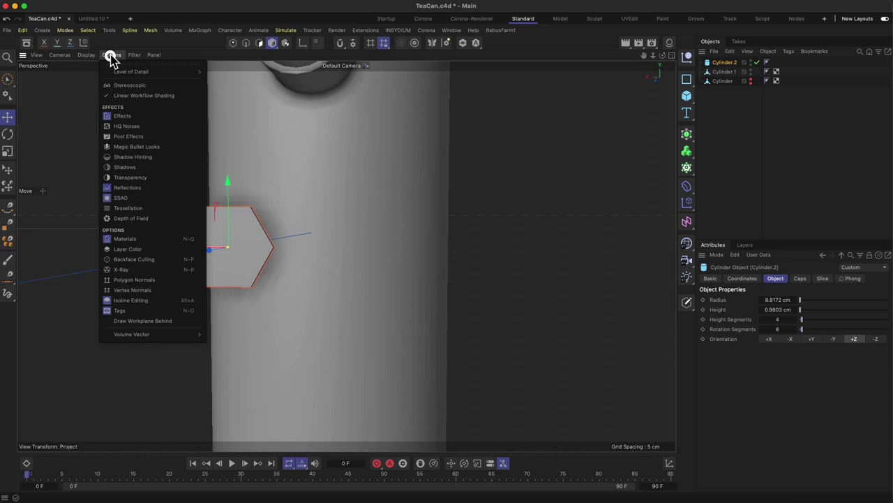
pyautogui.moveTo(83, 57)
pyautogui.click(95, 95)
pyautogui.keyDown('alt'); pyautogui.moveTo(157, 261); pyautogui.dragTo(172, 287); pyautogui.keyUp('alt')
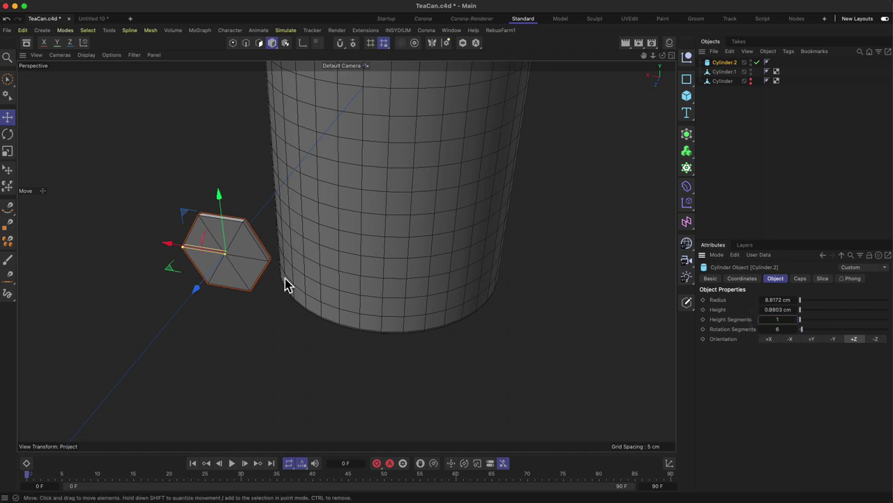
pyautogui.keyDown('alt'); pyautogui.moveTo(252, 269); pyautogui.dragTo(248, 293); pyautogui.keyUp('alt')
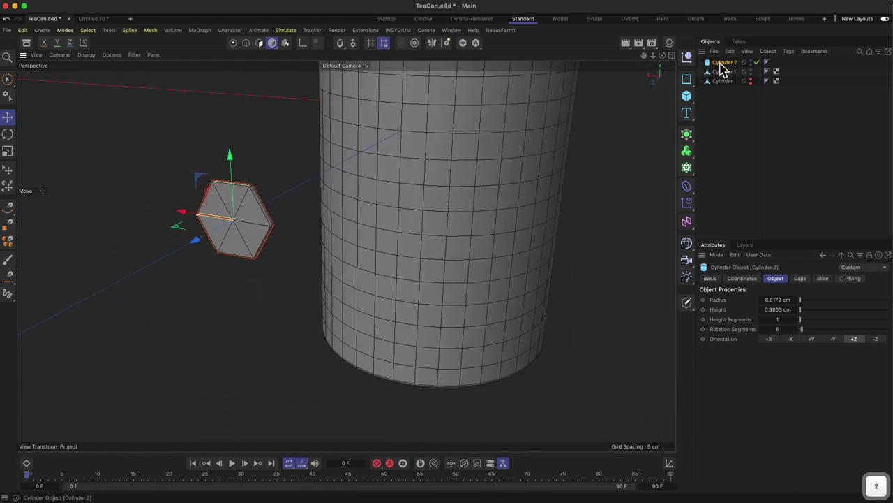
# Convert the hexagonal disc to an editable polygon object and select the six triangles of its front face
pyautogui.click(686, 302)
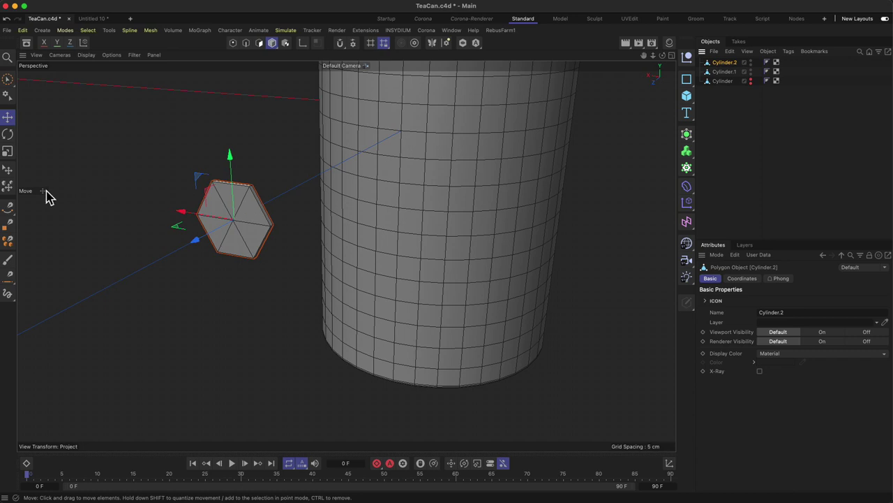
pyautogui.click(260, 45)
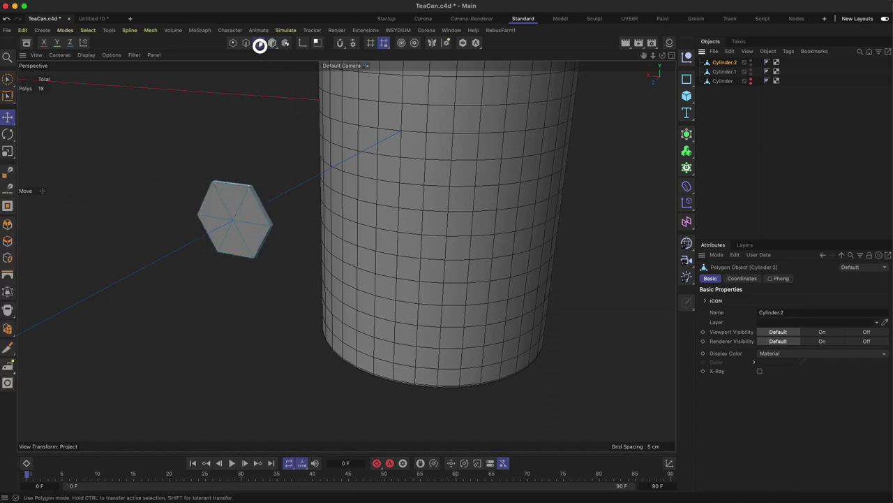
pyautogui.click(10, 82)
pyautogui.moveTo(235, 205)
pyautogui.mouseDown()
pyautogui.moveTo(225, 227)
pyautogui.moveTo(244, 222)
pyautogui.moveTo(258, 196)
pyautogui.moveTo(308, 171)
pyautogui.mouseUp()
pyautogui.press('2')
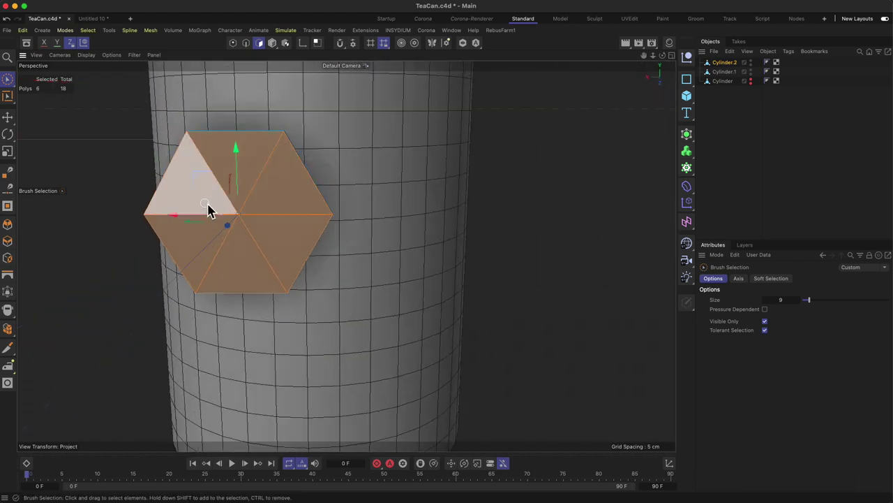
# Inset the six selected front polygons by about 1.18 cm and extrude them inward with an offset of about -0.74 cm
pyautogui.click(9, 260)
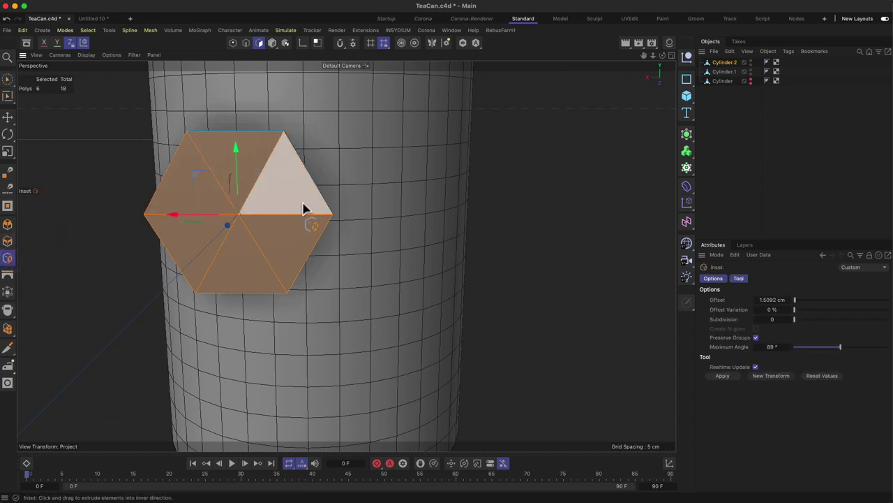
pyautogui.moveTo(311, 214); pyautogui.dragTo(130, 242)
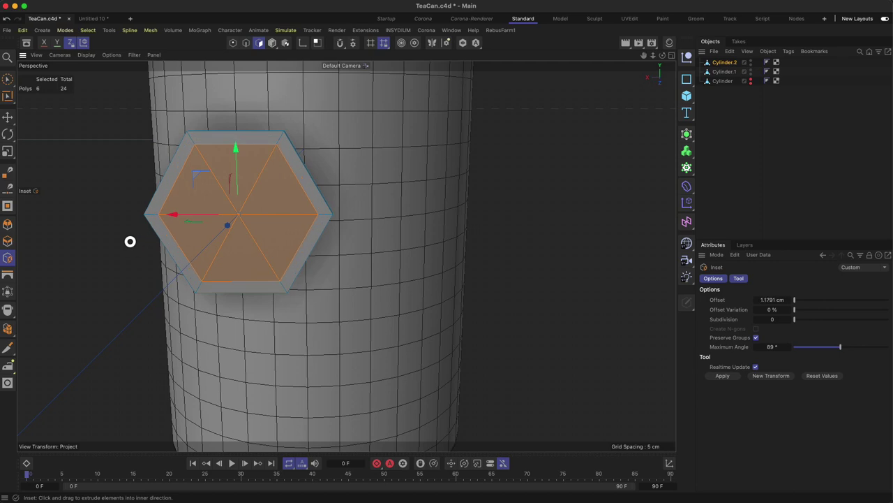
pyautogui.keyDown('alt'); pyautogui.moveTo(311, 197); pyautogui.dragTo(258, 207); pyautogui.keyUp('alt')
pyautogui.press('2')
pyautogui.moveTo(257, 208); pyautogui.dragTo(301, 189)
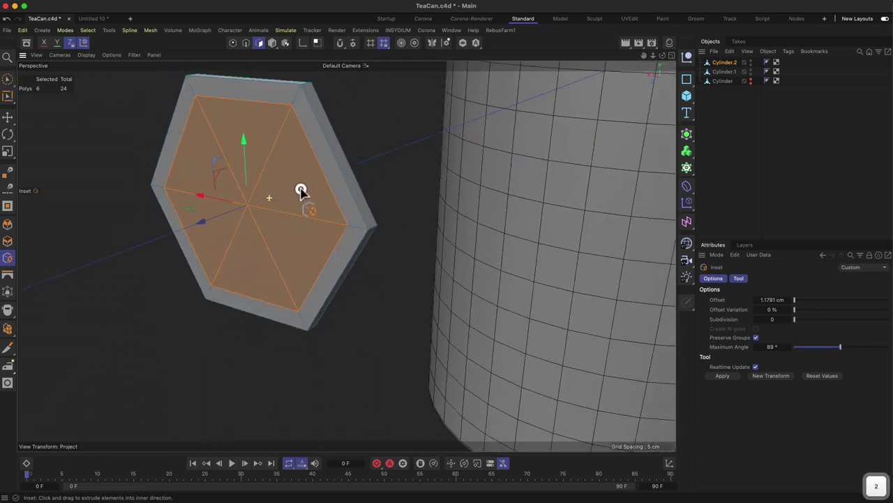
pyautogui.click(7, 241)
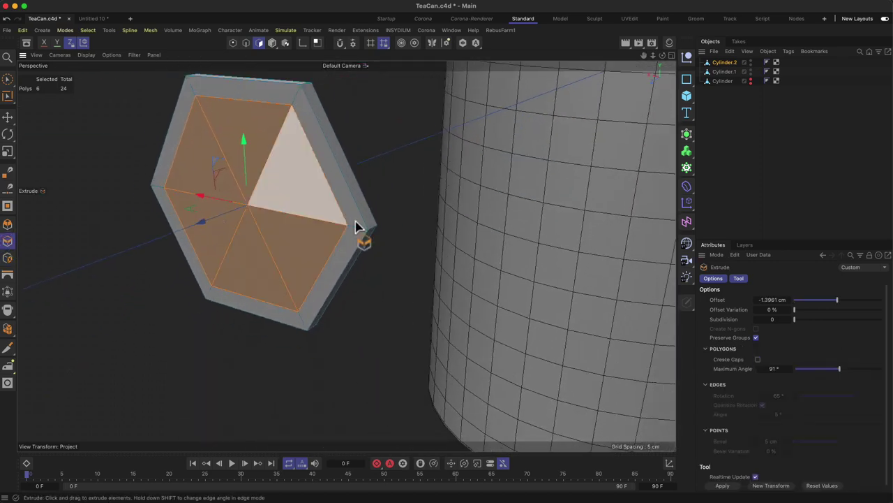
pyautogui.moveTo(360, 233); pyautogui.dragTo(328, 198)
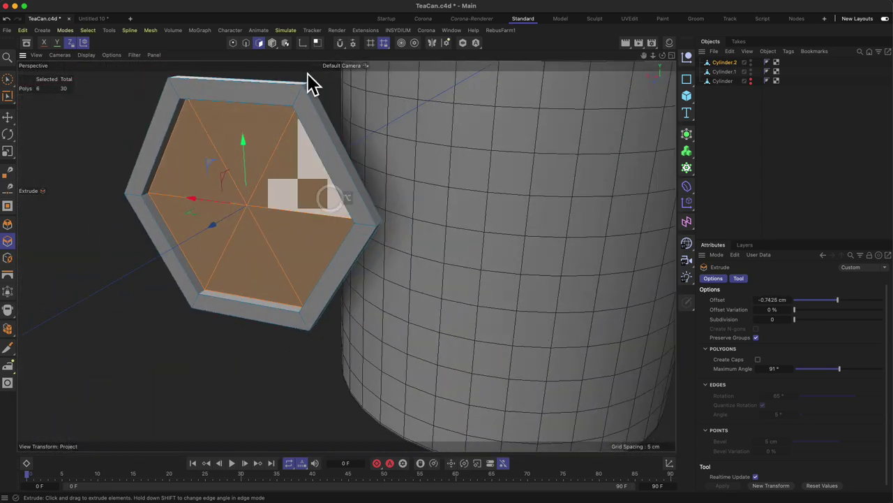
# Return to whole-object editing and switch the viewport shading back to a display without mesh lines
pyautogui.click(273, 43)
pyautogui.press('2')
pyautogui.moveTo(277, 174); pyautogui.dragTo(262, 255)
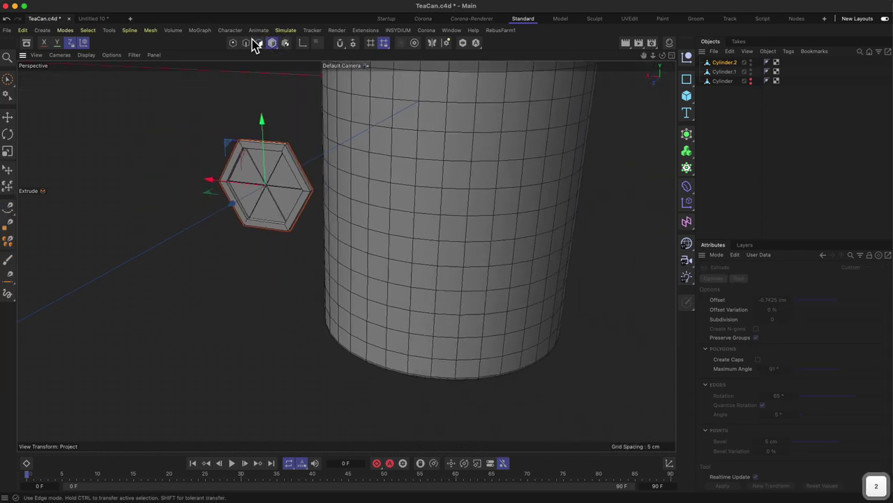
pyautogui.click(86, 54)
pyautogui.click(94, 78)
pyautogui.moveTo(293, 179)
pyautogui.keyDown('alt'); pyautogui.mouseDown()
pyautogui.moveTo(347, 168)
pyautogui.moveTo(284, 175)
pyautogui.mouseUp(); pyautogui.keyUp('alt')
# Add a Bevel deformer and make it a child of the hexagonal piece Cylinder.2
pyautogui.click(687, 190)
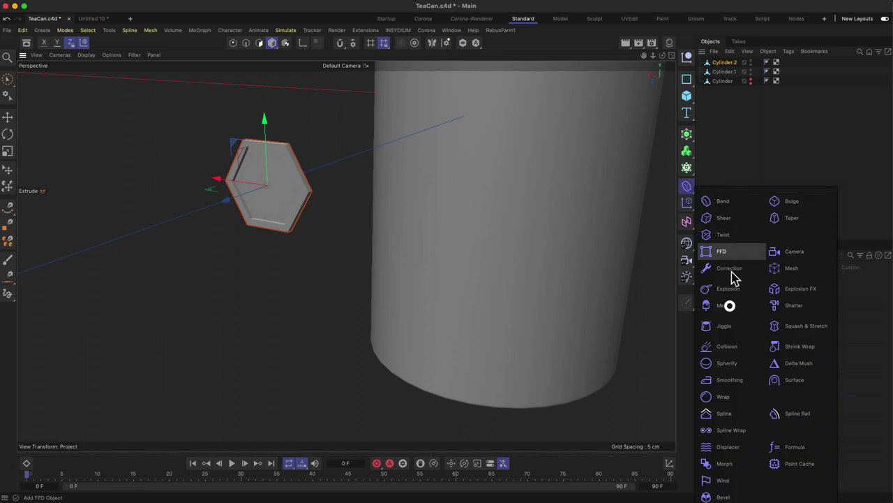
pyautogui.click(712, 490)
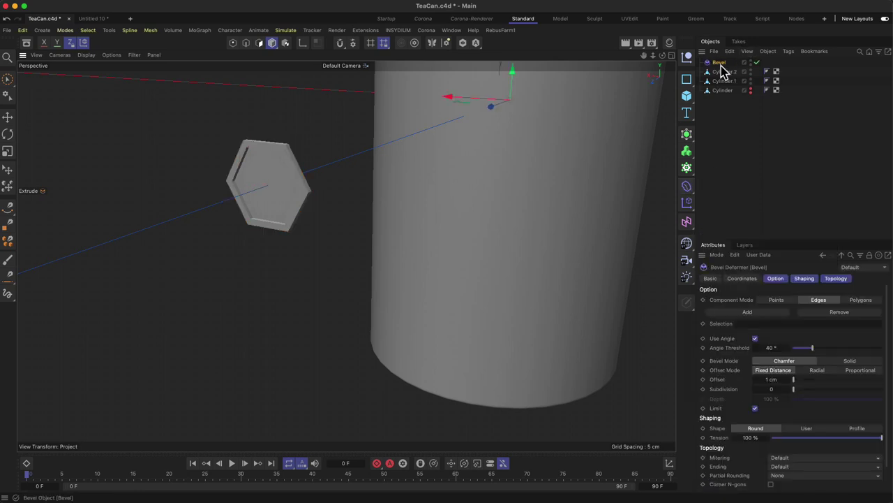
pyautogui.moveTo(723, 74); pyautogui.dragTo(724, 71)
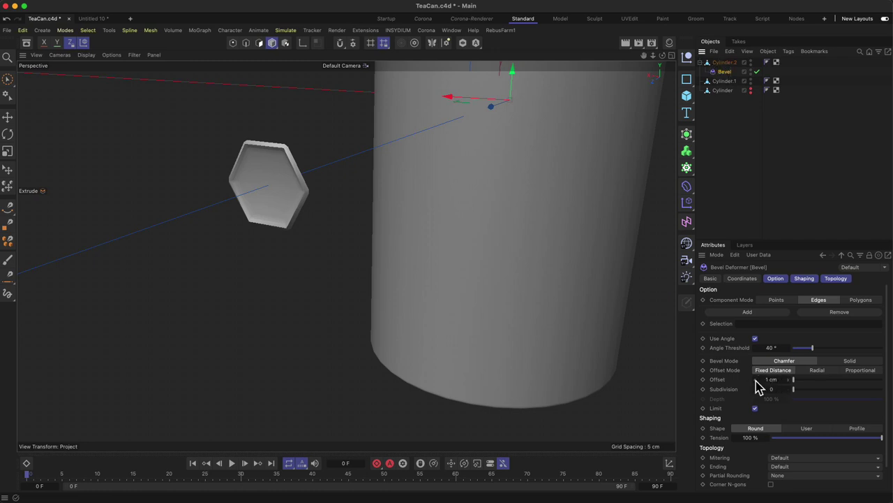
# Set the Bevel deformer's offset to 0.1 cm and its subdivision to 3
pyautogui.moveTo(773, 378); pyautogui.dragTo(774, 379)
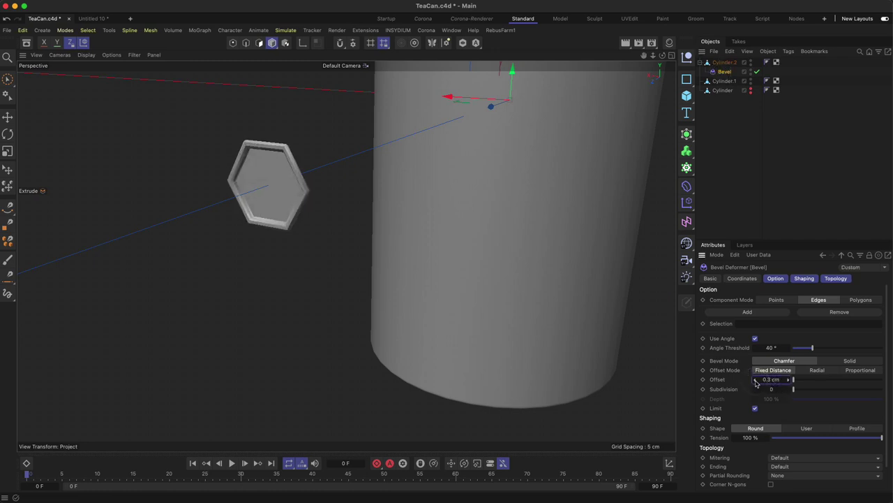
pyautogui.click(790, 391)
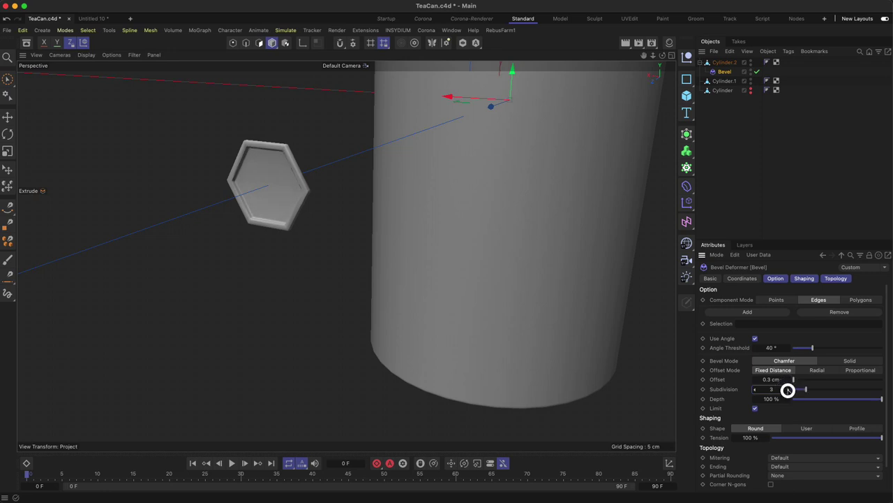
pyautogui.moveTo(759, 386); pyautogui.dragTo(756, 381)
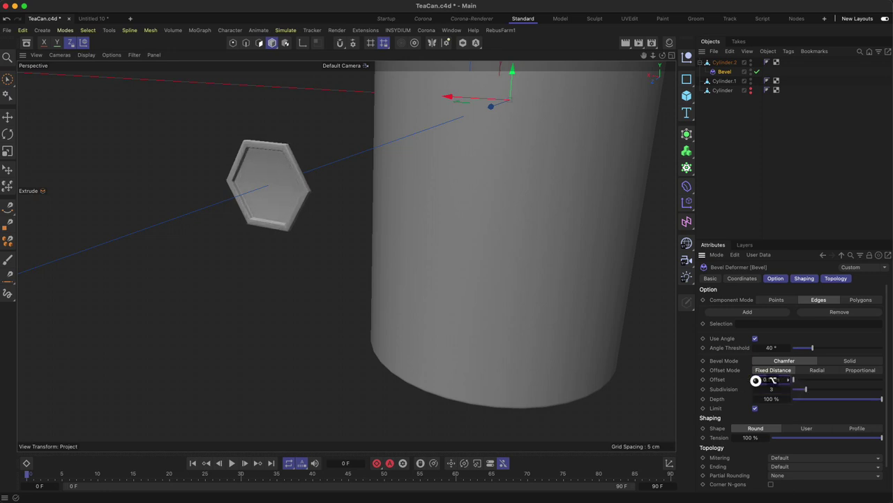
# Add a Wrap deformer to the scene
pyautogui.press('2')
pyautogui.moveTo(263, 165); pyautogui.dragTo(315, 279)
pyautogui.keyDown('alt'); pyautogui.moveTo(296, 178); pyautogui.dragTo(298, 145); pyautogui.keyUp('alt')
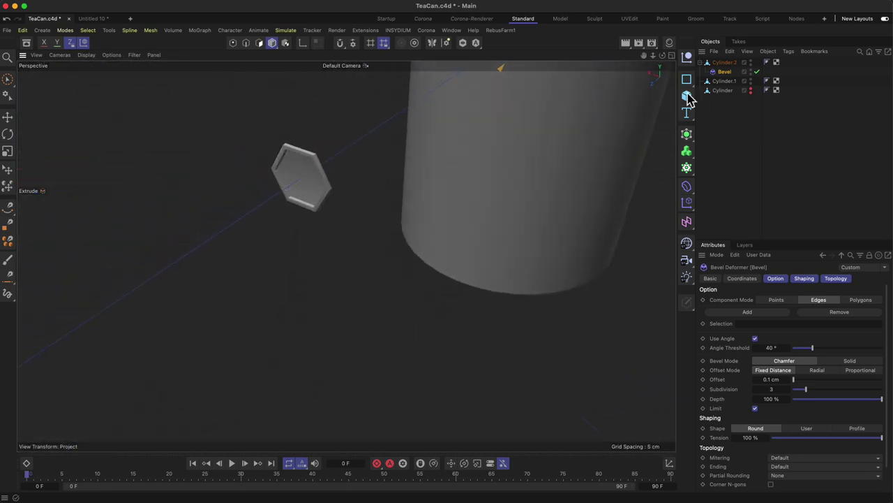
pyautogui.click(688, 192)
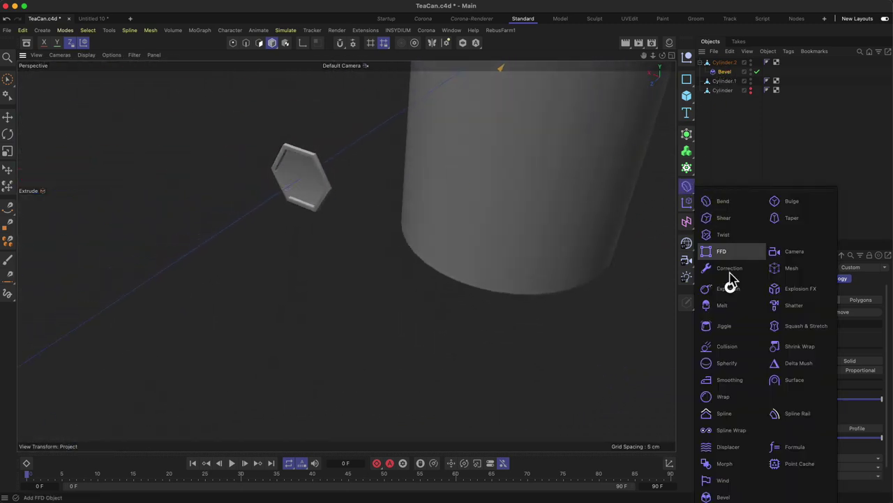
pyautogui.click(718, 398)
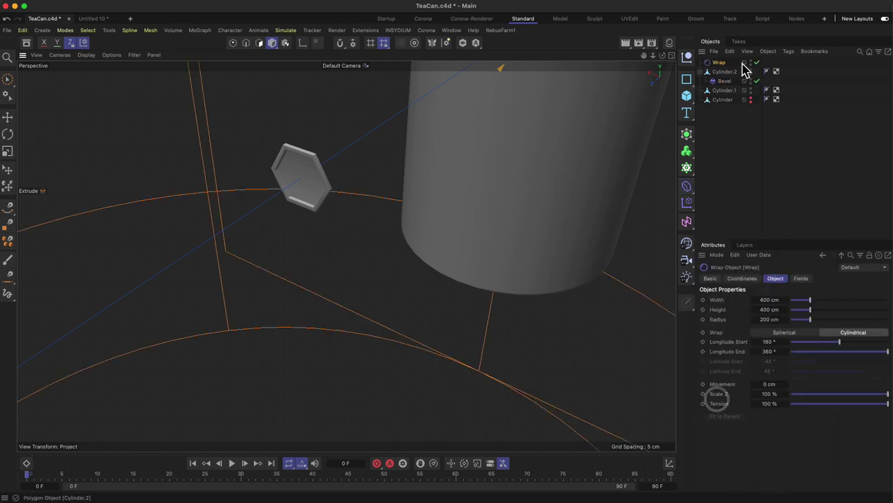
# Rotate the Wrap deformer half a turn about the can's vertical axis, leaving it centred on the can
pyautogui.click(722, 64)
pyautogui.press('2')
pyautogui.moveTo(519, 192); pyautogui.dragTo(487, 319)
pyautogui.press('1')
pyautogui.moveTo(534, 207); pyautogui.dragTo(421, 282)
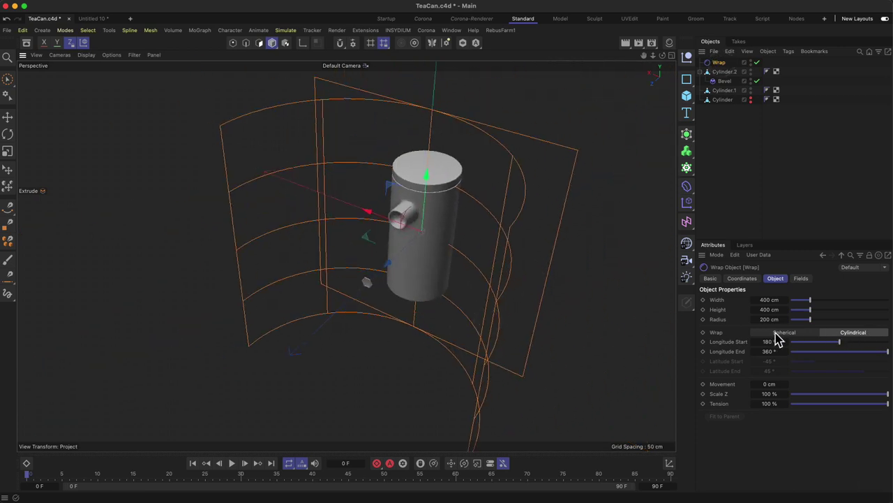
pyautogui.keyDown('alt'); pyautogui.moveTo(507, 208); pyautogui.dragTo(486, 216); pyautogui.keyUp('alt')
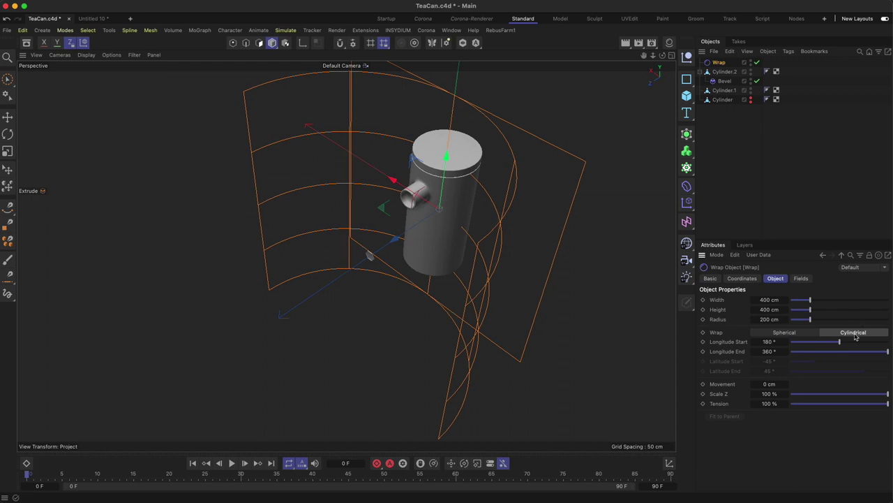
pyautogui.press('r')
pyautogui.moveTo(432, 246); pyautogui.dragTo(464, 159)
pyautogui.press('e')
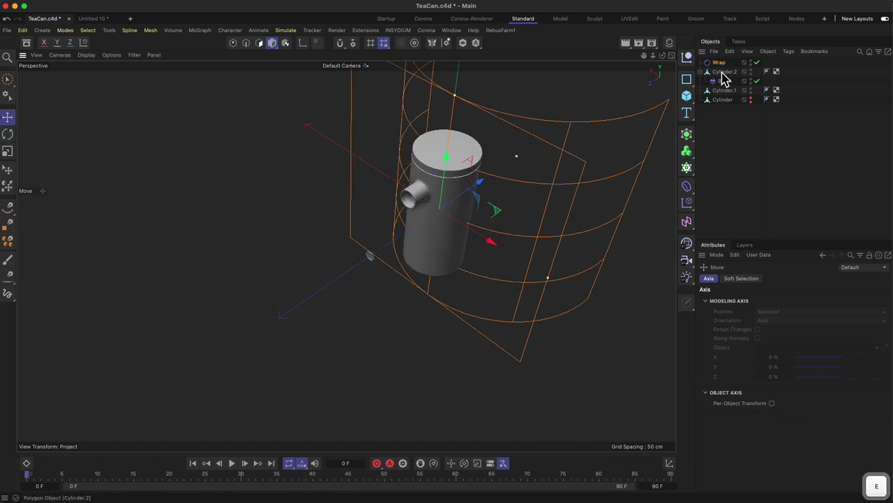
# Move the Wrap deformer along its depth axis until its flat plane touches the can's edge on the hexagonal piece's side
pyautogui.click(724, 73)
pyautogui.moveTo(324, 293); pyautogui.dragTo(476, 177)
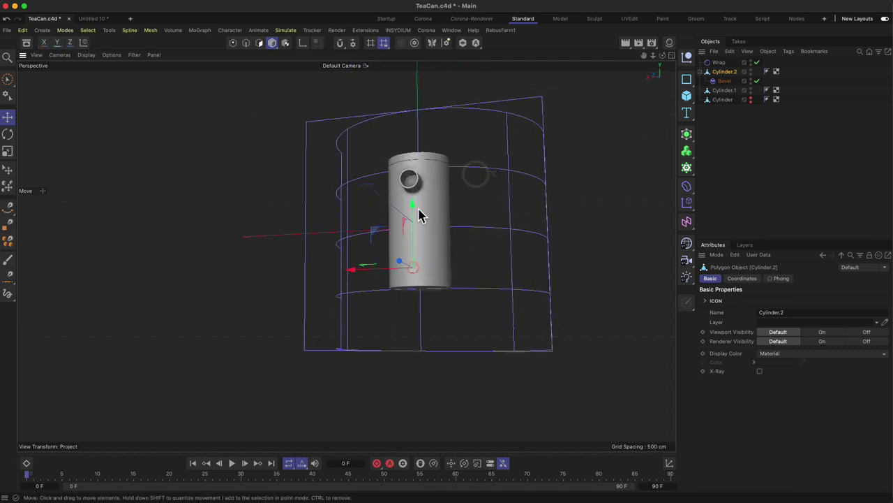
pyautogui.keyDown('alt'); pyautogui.moveTo(415, 207); pyautogui.dragTo(348, 287); pyautogui.keyUp('alt')
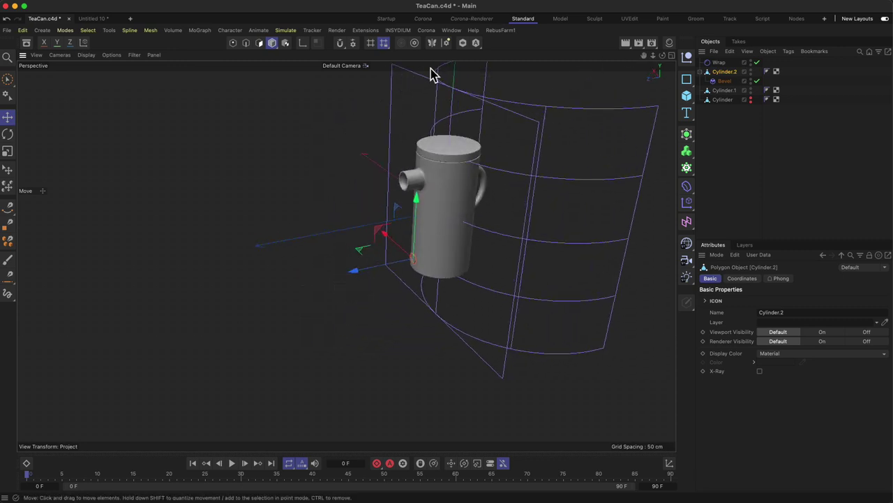
pyautogui.click(672, 55)
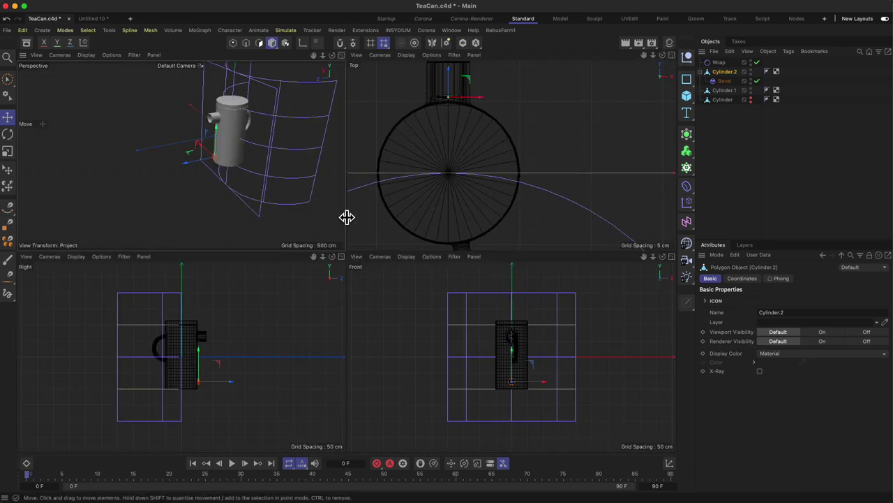
pyautogui.press('1')
pyautogui.moveTo(476, 104); pyautogui.dragTo(497, 134, button='right')
pyautogui.moveTo(491, 132); pyautogui.dragTo(506, 136)
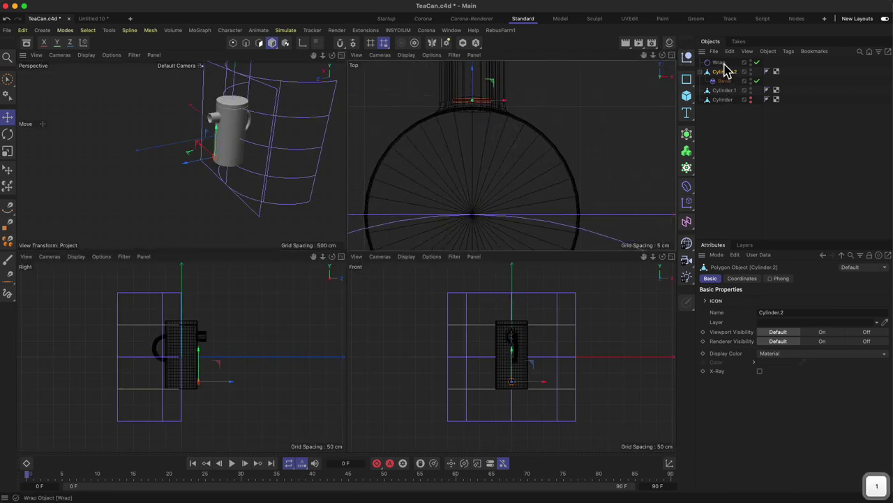
pyautogui.click(722, 62)
pyautogui.scroll(-3, 473, 193)
pyautogui.moveTo(468, 239); pyautogui.dragTo(474, 187)
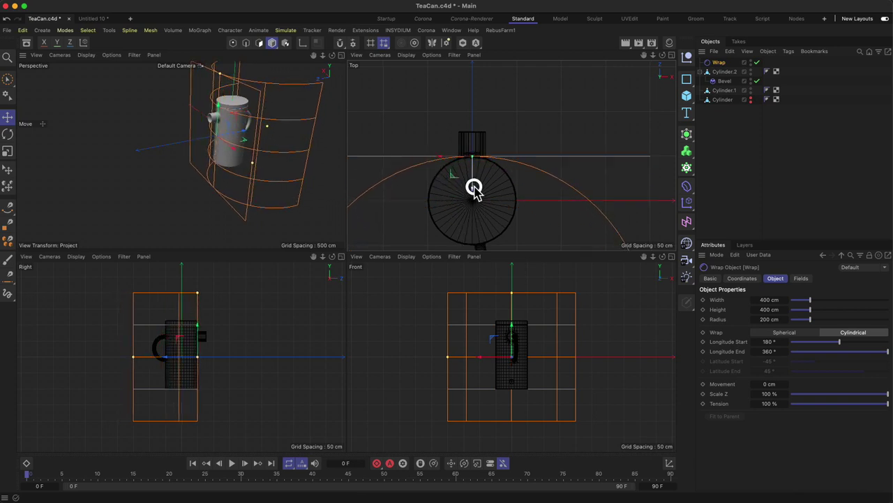
# Set the Wrap deformer's radius to 49 cm and make it a child of Cylinder.2, below the Bevel deformer
pyautogui.moveTo(811, 322); pyautogui.dragTo(796, 323)
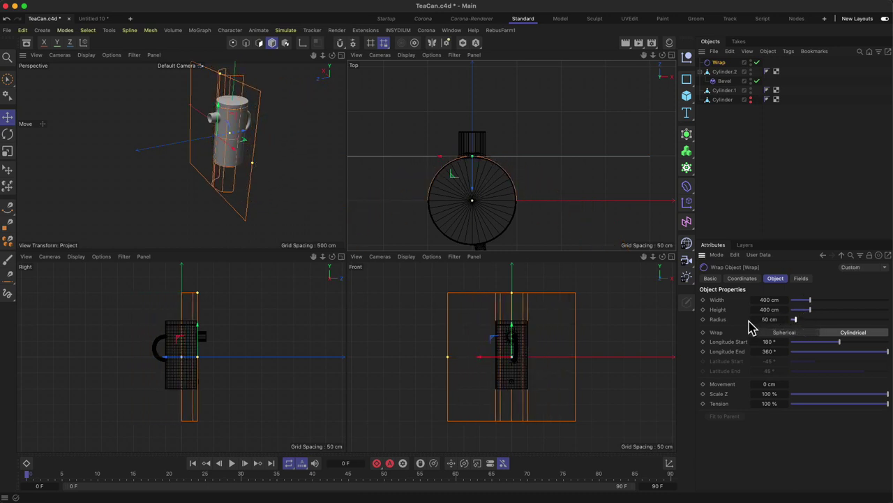
pyautogui.press('2')
pyautogui.moveTo(463, 156); pyautogui.dragTo(513, 156)
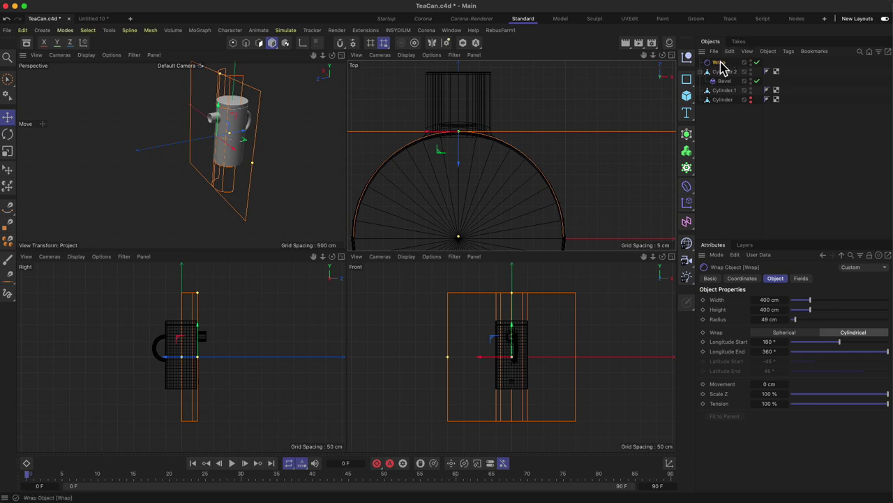
pyautogui.moveTo(721, 61); pyautogui.dragTo(732, 86)
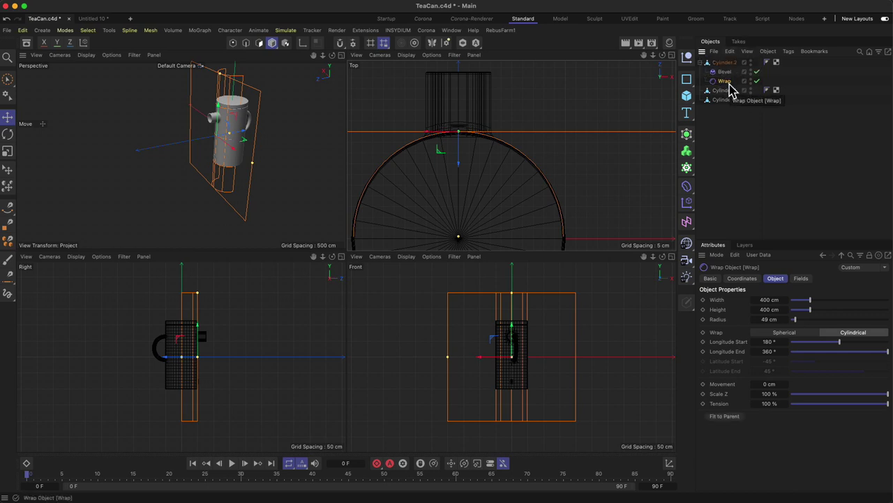
# Set the Wrap deformer's height to 452 cm and its width to about 176 cm to restore the hexagon's proportions
pyautogui.click(727, 62)
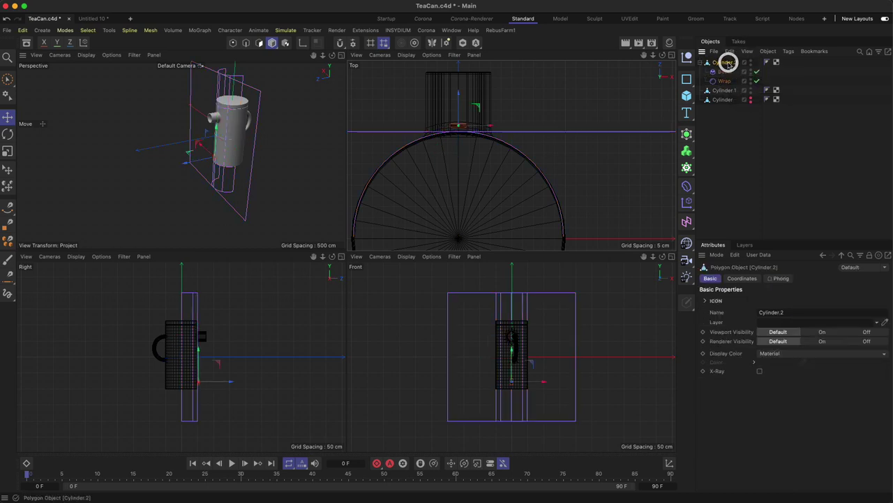
pyautogui.press('2')
pyautogui.moveTo(217, 160); pyautogui.dragTo(264, 95)
pyautogui.click(342, 54)
pyautogui.keyDown('alt'); pyautogui.moveTo(356, 84); pyautogui.dragTo(366, 216); pyautogui.keyUp('alt')
pyautogui.click(725, 81)
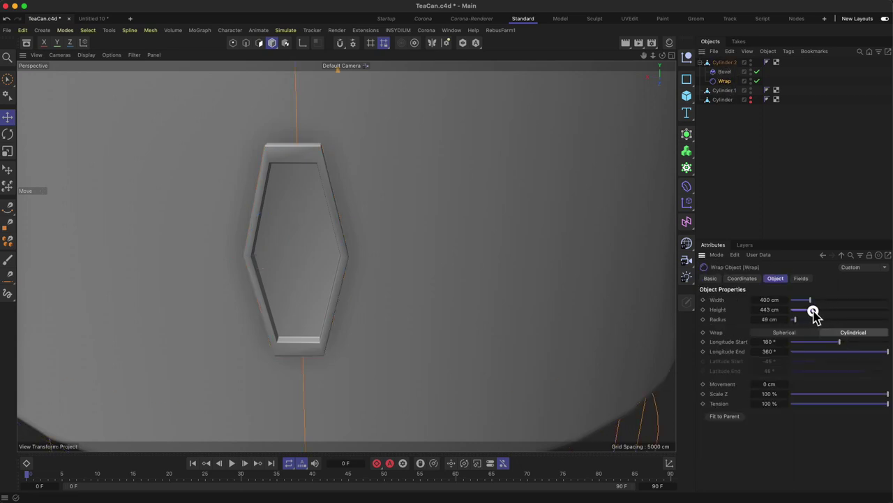
pyautogui.moveTo(812, 308); pyautogui.dragTo(802, 308)
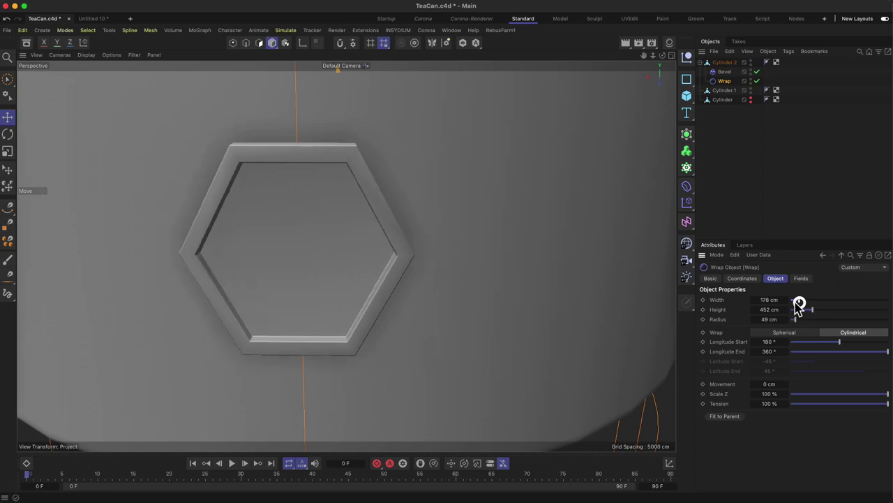
# Move the hexagonal piece Cylinder.2 inward along its depth axis against the can's surface
pyautogui.keyDown('alt'); pyautogui.moveTo(301, 185); pyautogui.dragTo(409, 173); pyautogui.keyUp('alt')
pyautogui.click(721, 62)
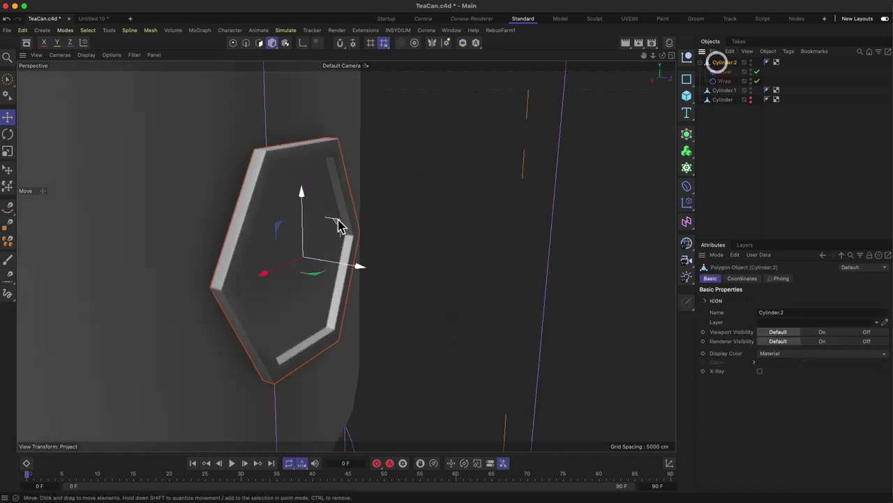
pyautogui.moveTo(359, 270); pyautogui.dragTo(265, 132)
pyautogui.press('2')
pyautogui.moveTo(353, 173); pyautogui.dragTo(335, 349)
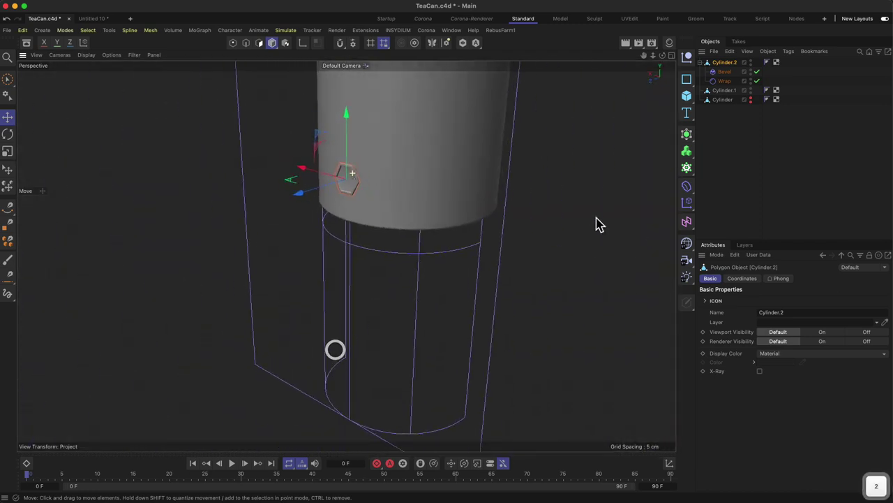
pyautogui.click(596, 218)
pyautogui.keyDown('alt'); pyautogui.moveTo(414, 178); pyautogui.dragTo(459, 156); pyautogui.keyUp('alt')
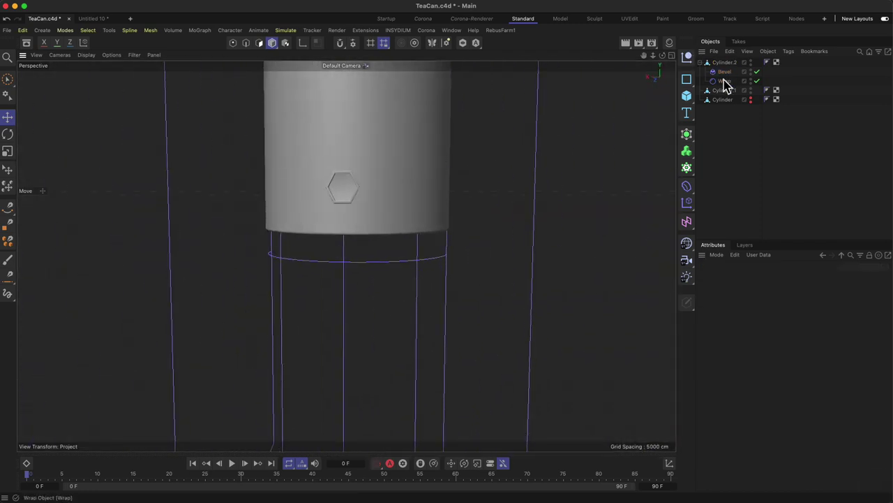
# Set the Wrap deformer's width to 167 cm and check the hexagon on the can
pyautogui.click(725, 81)
pyautogui.moveTo(802, 300); pyautogui.dragTo(801, 302)
pyautogui.keyDown('alt'); pyautogui.moveTo(262, 160); pyautogui.dragTo(212, 189); pyautogui.keyUp('alt')
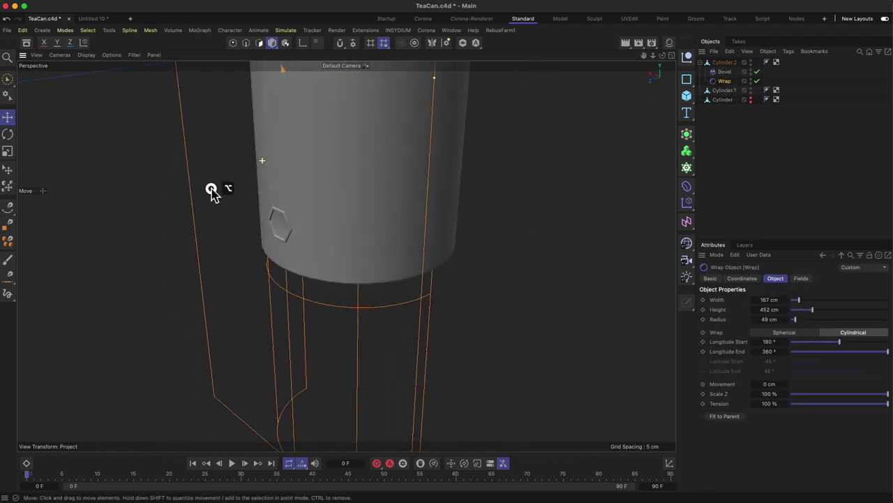
pyautogui.press('2')
pyautogui.moveTo(321, 219); pyautogui.dragTo(307, 313)
pyautogui.click(429, 217)
pyautogui.press('2')
pyautogui.keyDown('alt'); pyautogui.moveTo(428, 185); pyautogui.dragTo(456, 183); pyautogui.keyUp('alt')
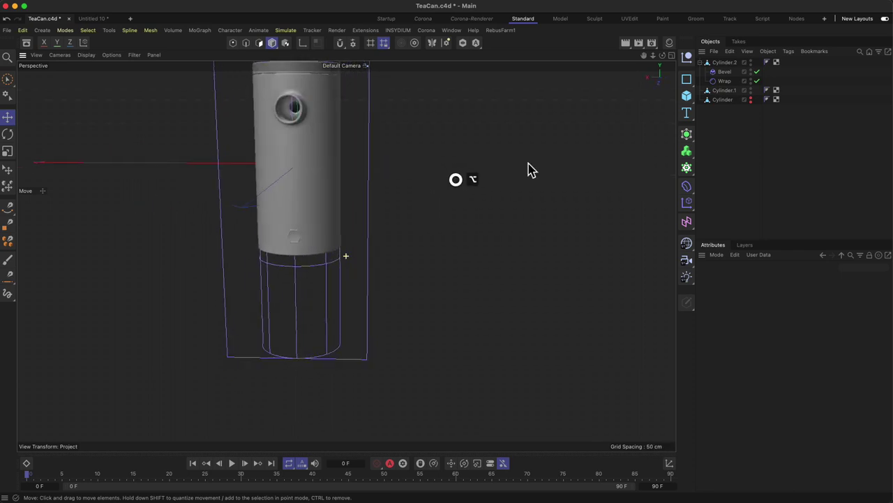
# Hide the Wrap deformer's cage while keeping the deformer enabled, and frame the whole can
pyautogui.click(755, 81)
pyautogui.keyDown('alt'); pyautogui.moveTo(309, 166); pyautogui.dragTo(285, 264); pyautogui.keyUp('alt')
pyautogui.press('2')
pyautogui.moveTo(290, 322); pyautogui.dragTo(306, 334)
pyautogui.press('2')
pyautogui.moveTo(358, 252); pyautogui.dragTo(340, 299)
pyautogui.press('1')
pyautogui.press('2')
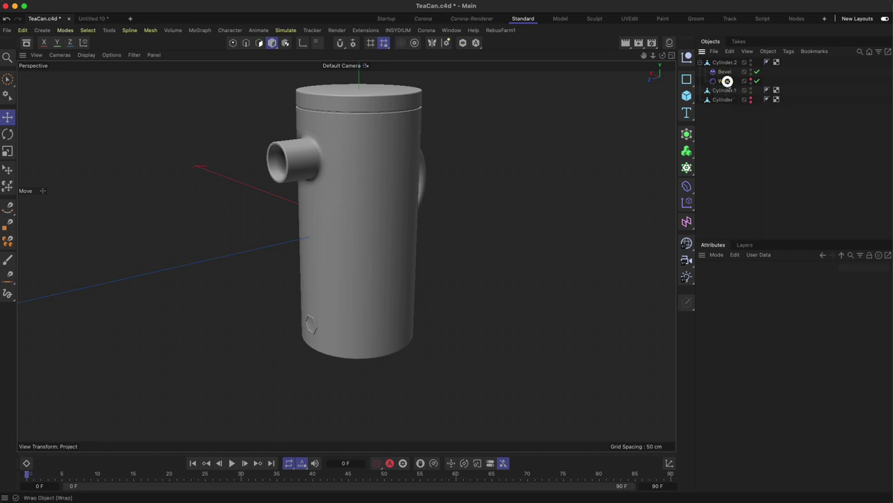
# Select the Wrap deformer and examine from several angles how the hexagonal piece follows the can's curved surface
pyautogui.click(726, 81)
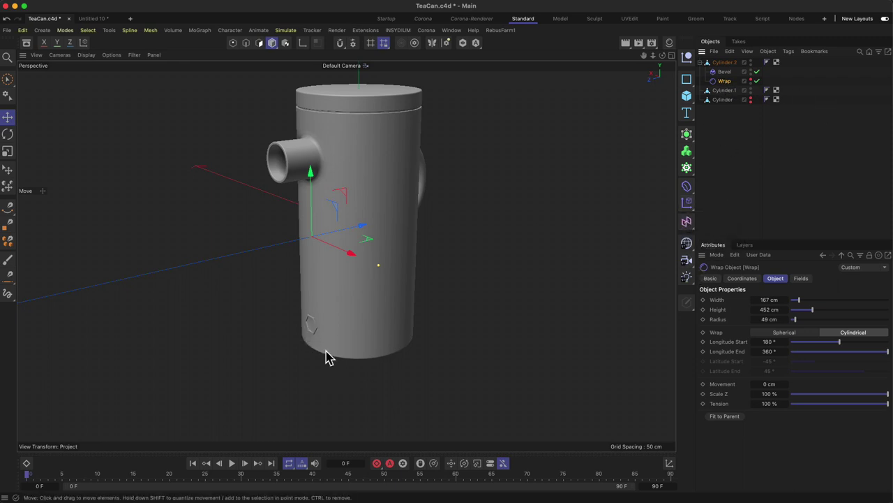
pyautogui.keyDown('alt'); pyautogui.moveTo(322, 331); pyautogui.dragTo(287, 315); pyautogui.keyUp('alt')
pyautogui.press('2')
pyautogui.moveTo(407, 246); pyautogui.dragTo(405, 376)
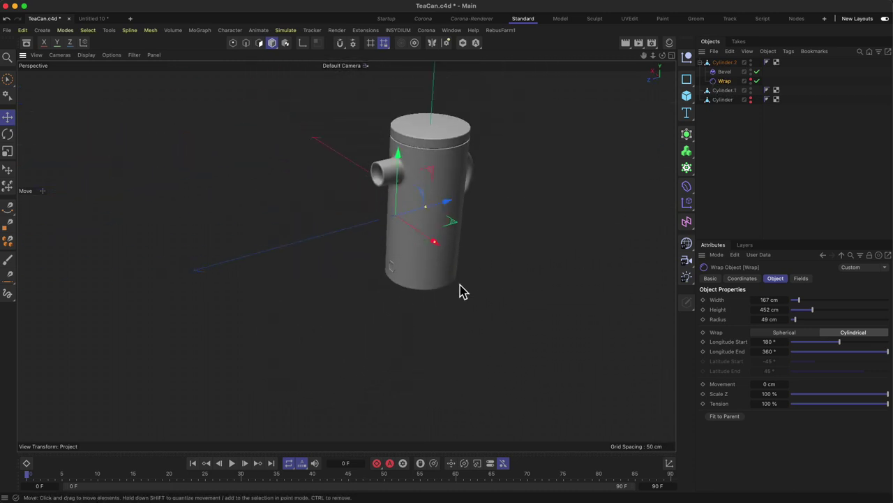
pyautogui.press('1')
pyautogui.moveTo(444, 267); pyautogui.dragTo(400, 280)
pyautogui.press('2')
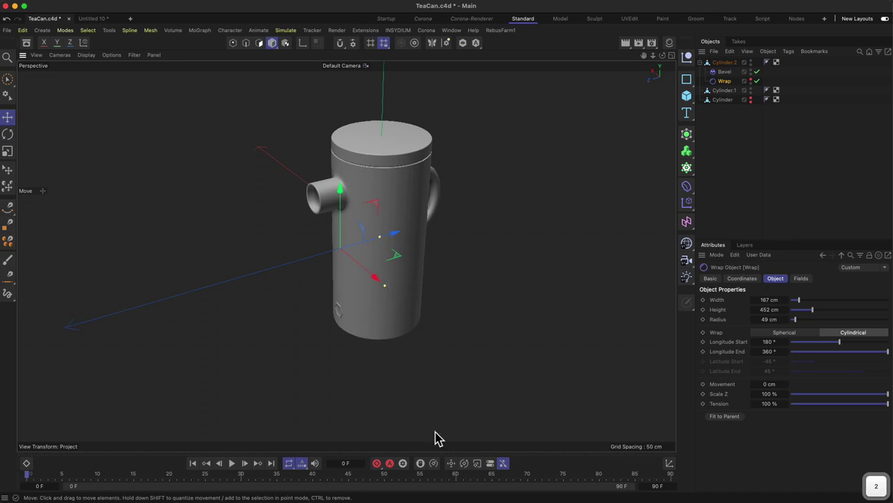